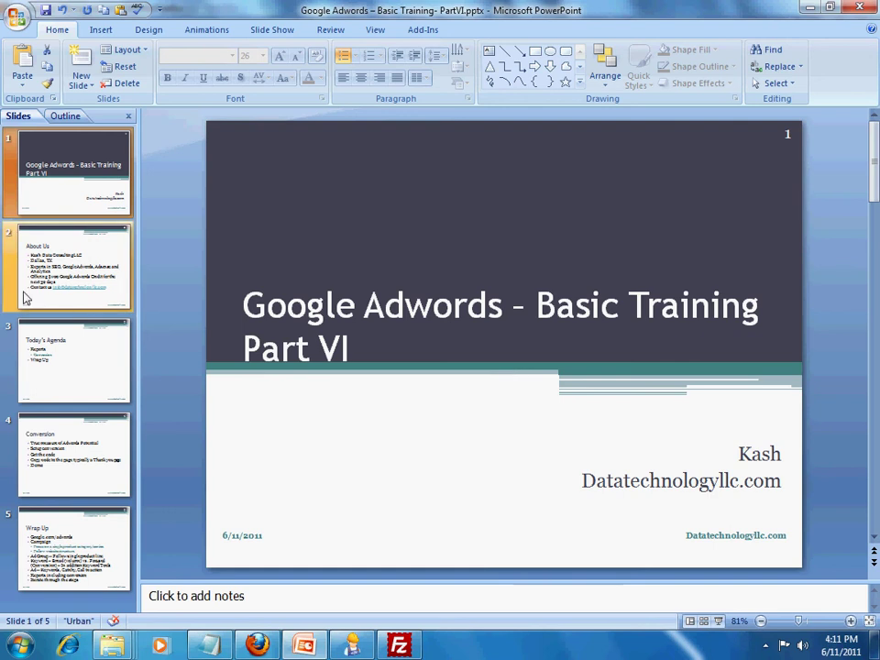
Step: Move past the About Us slide to slide 3, Today's Agenda, listing Reports and Wrap Up
click(110, 263)
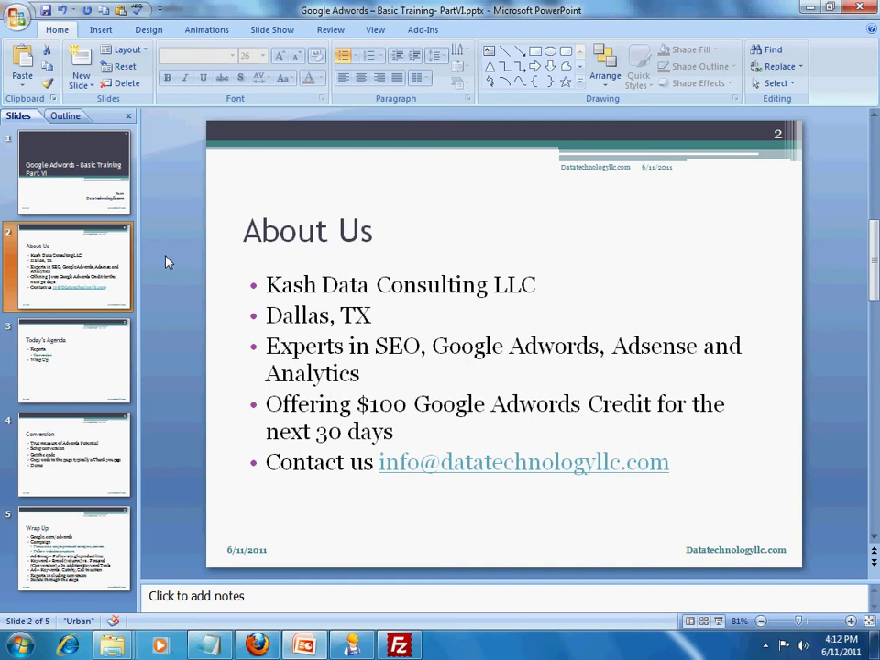
click(57, 350)
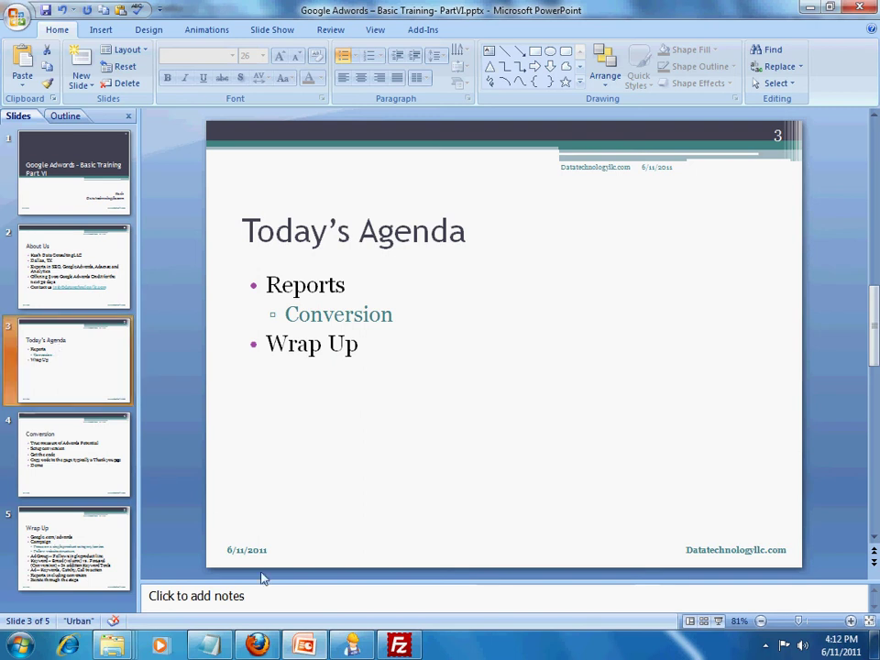
Step: Highlight sql-server-tutorials' 2 conversions and $40.82 cost per conversion in the campaigns table
click(255, 646)
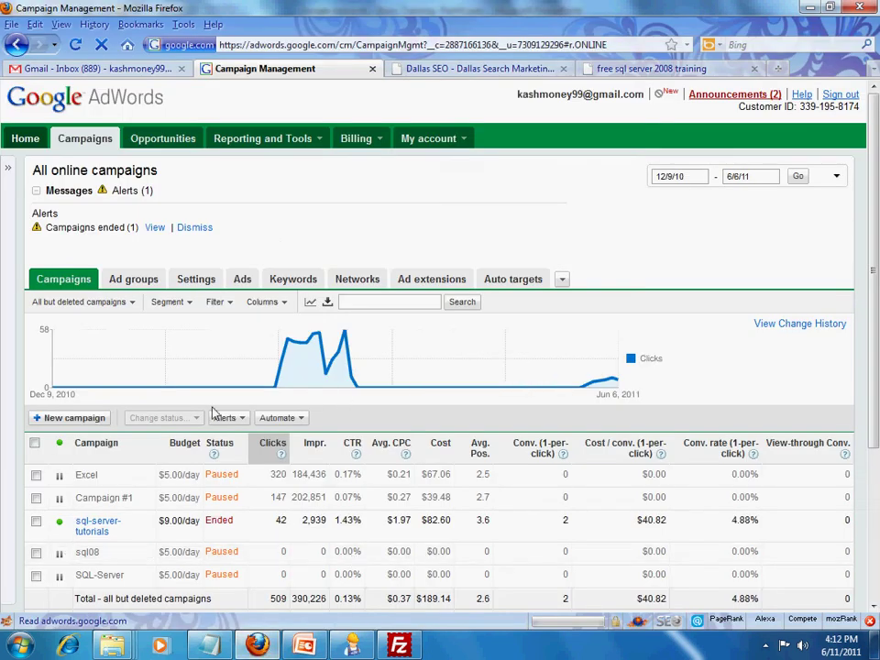
scroll(431, 354, down, 2)
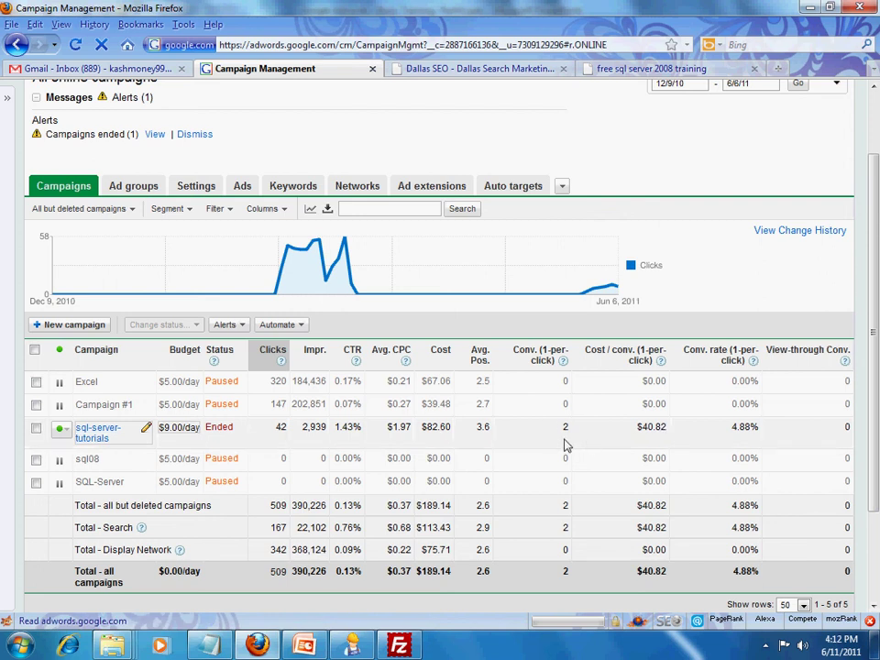
drag(553, 433, 575, 436)
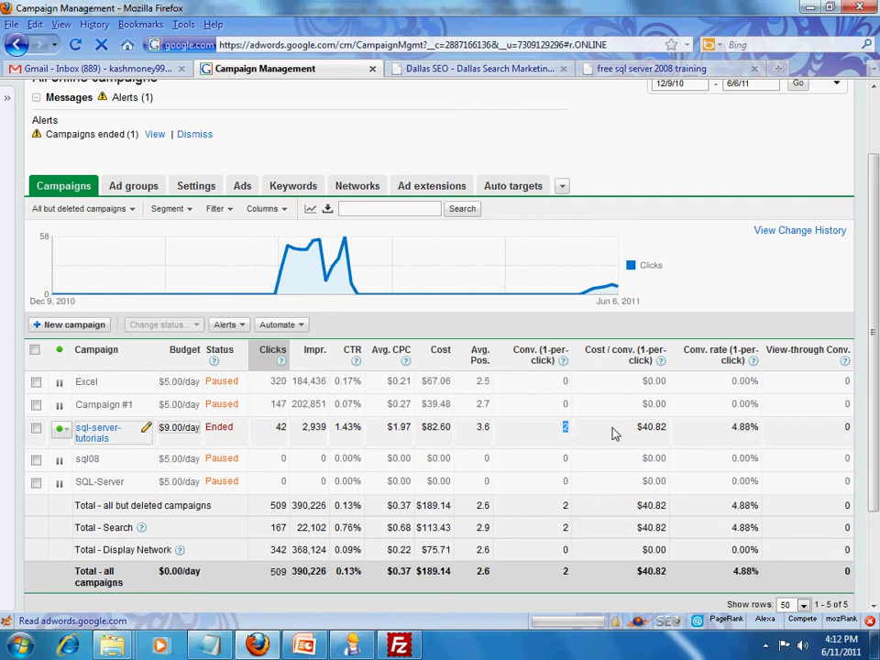
drag(631, 429, 695, 428)
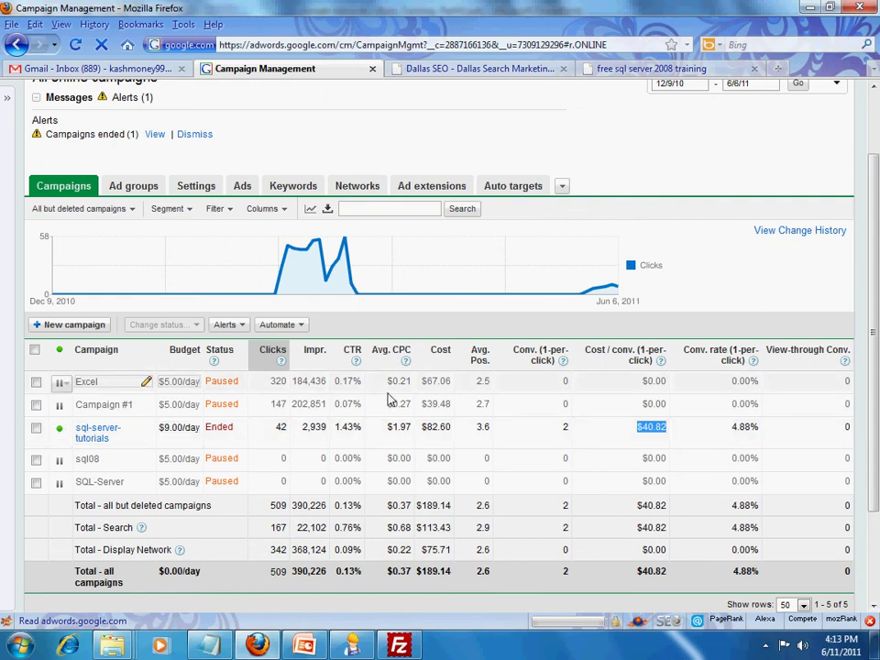
scroll(492, 351, up, 2)
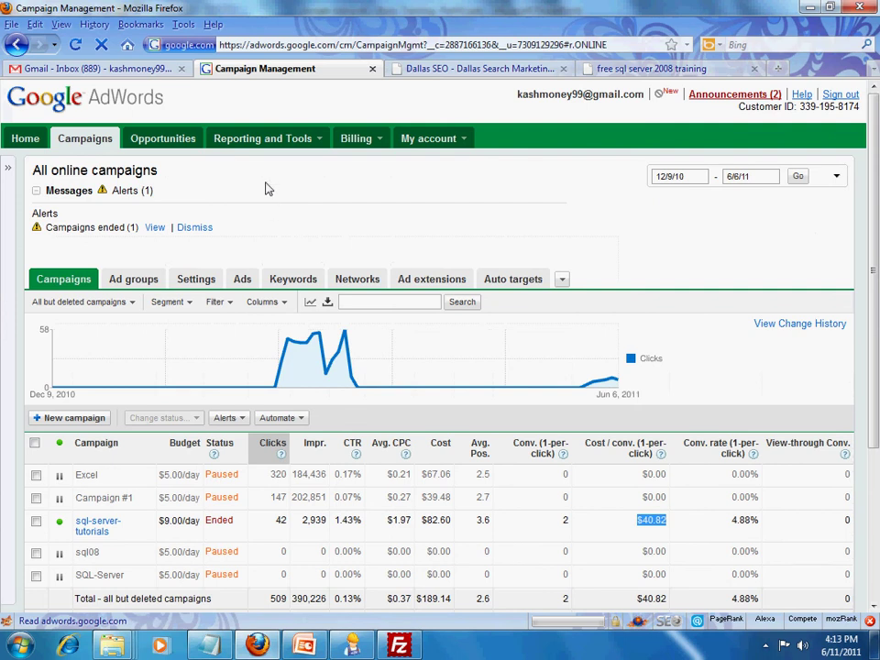
Step: Filter the Keywords tab to show only keywords from selected campaigns
click(286, 283)
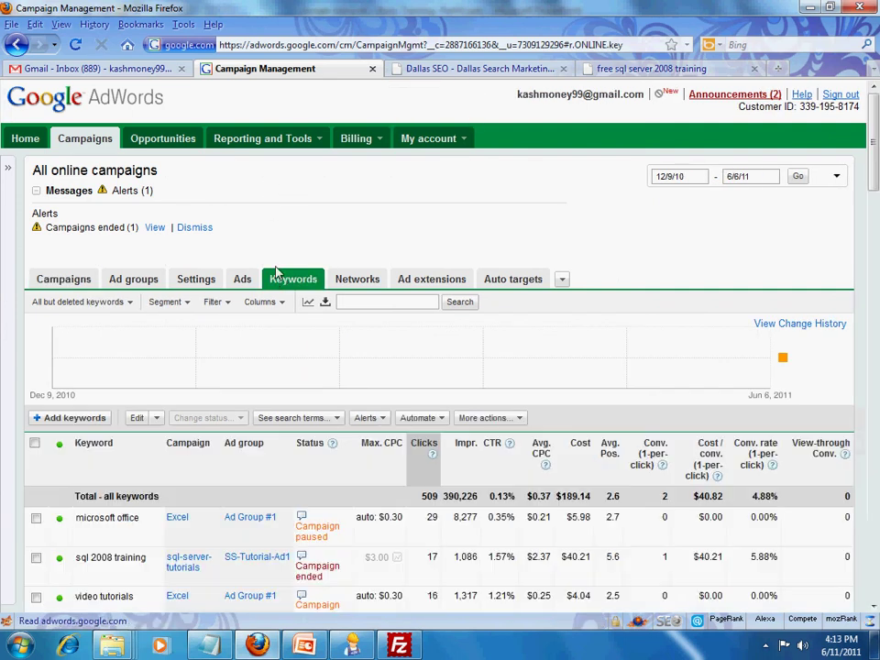
scroll(236, 338, down, 2)
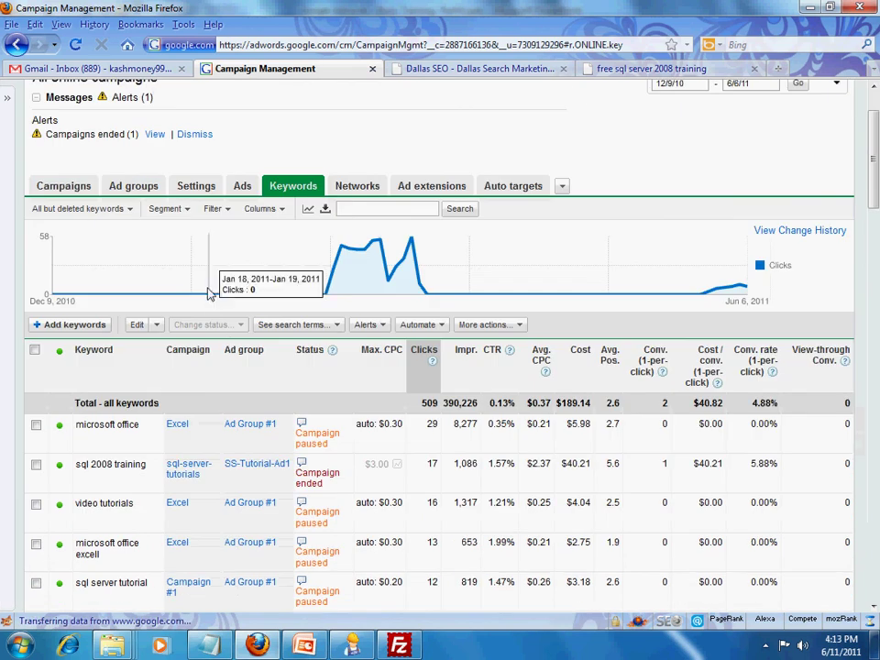
click(220, 209)
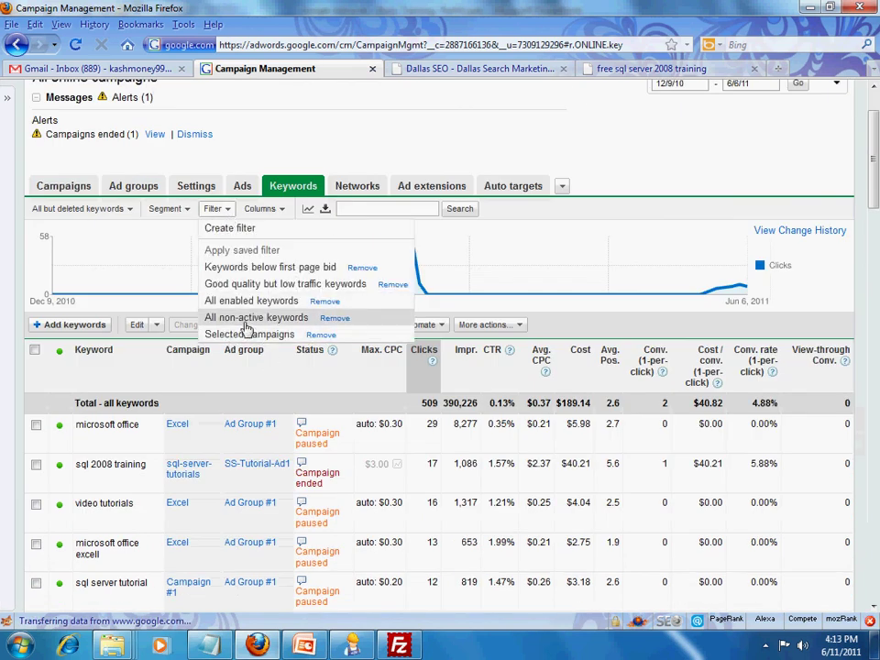
click(256, 317)
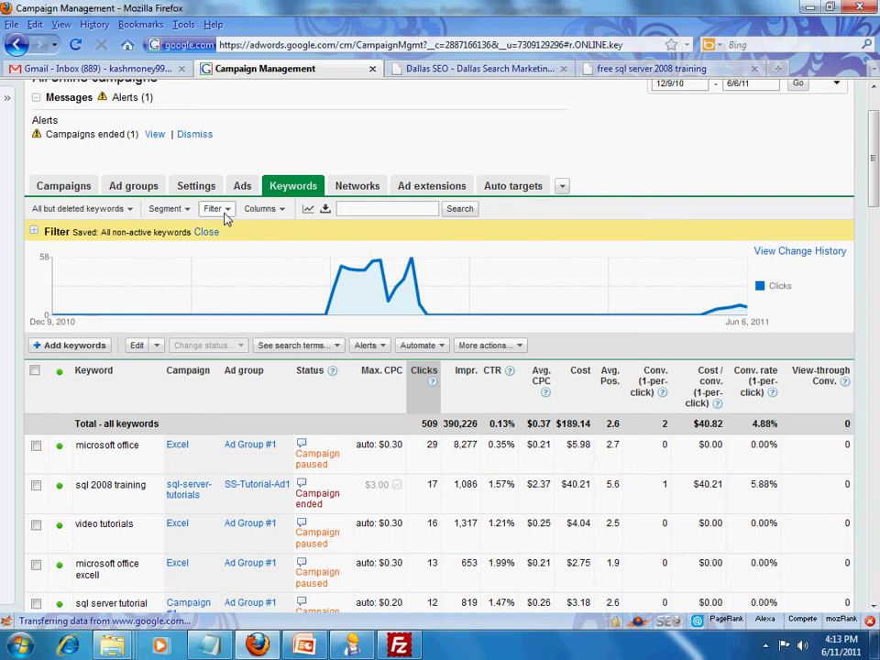
click(227, 214)
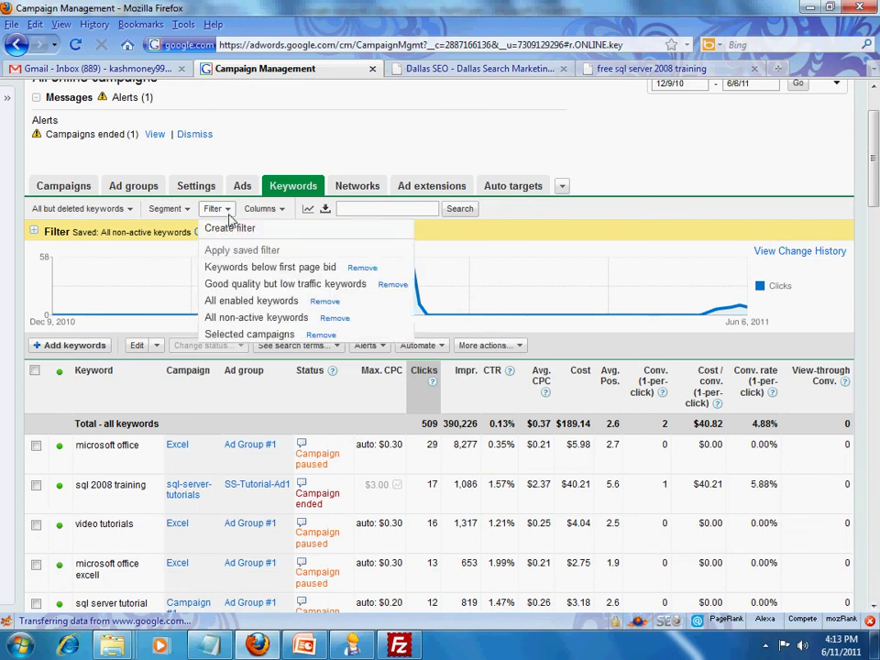
click(255, 335)
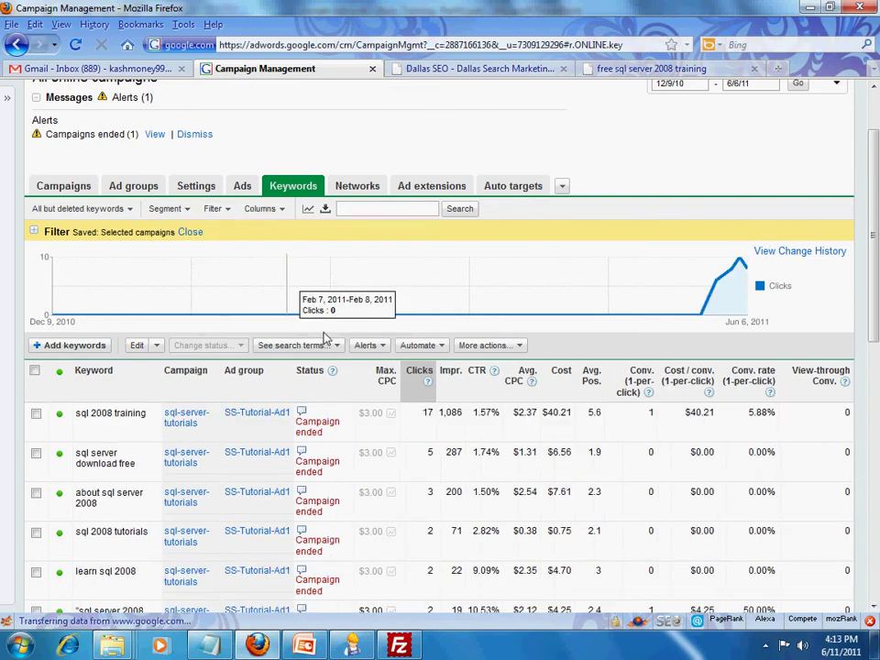
Step: Open and cancel edits of 'sql 2008 training' and 'sql server 2008 video' without changes
scroll(403, 334, down, 4)
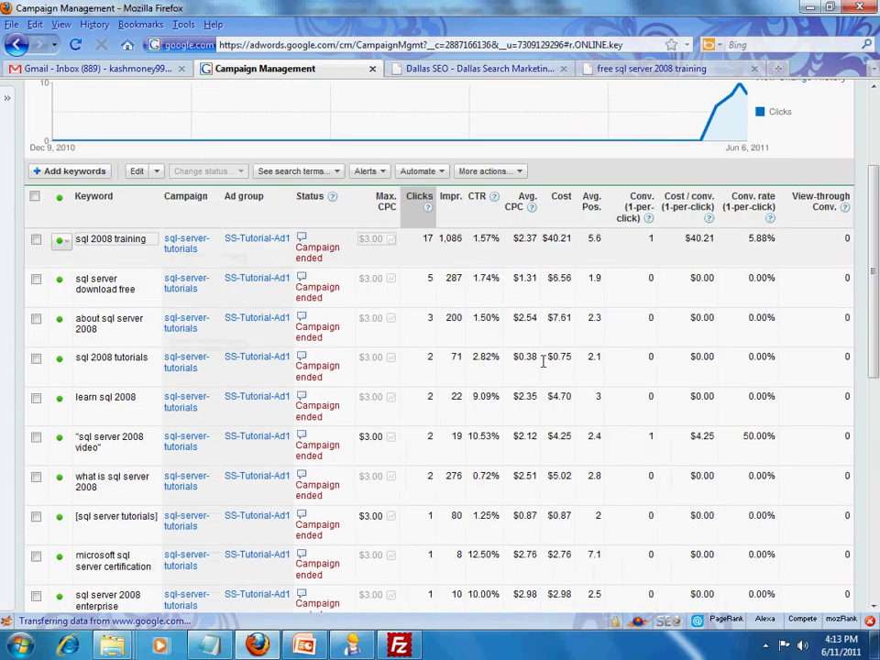
click(140, 248)
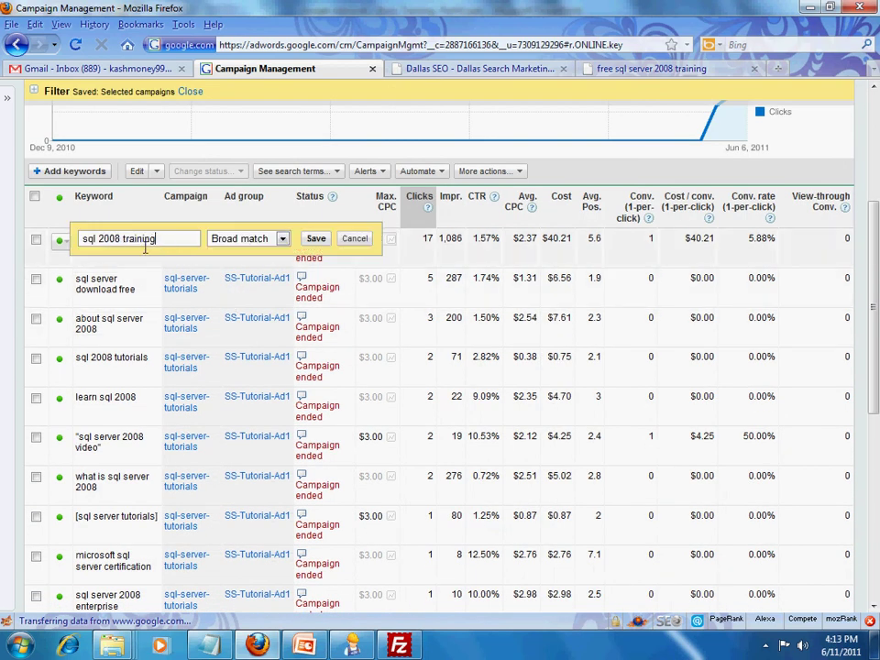
drag(158, 241, 82, 241)
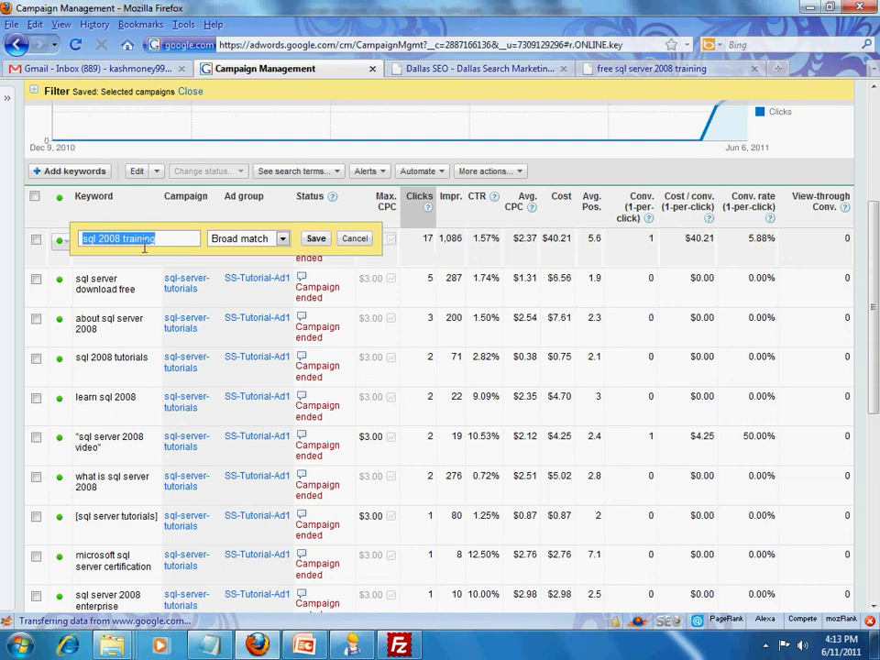
click(357, 242)
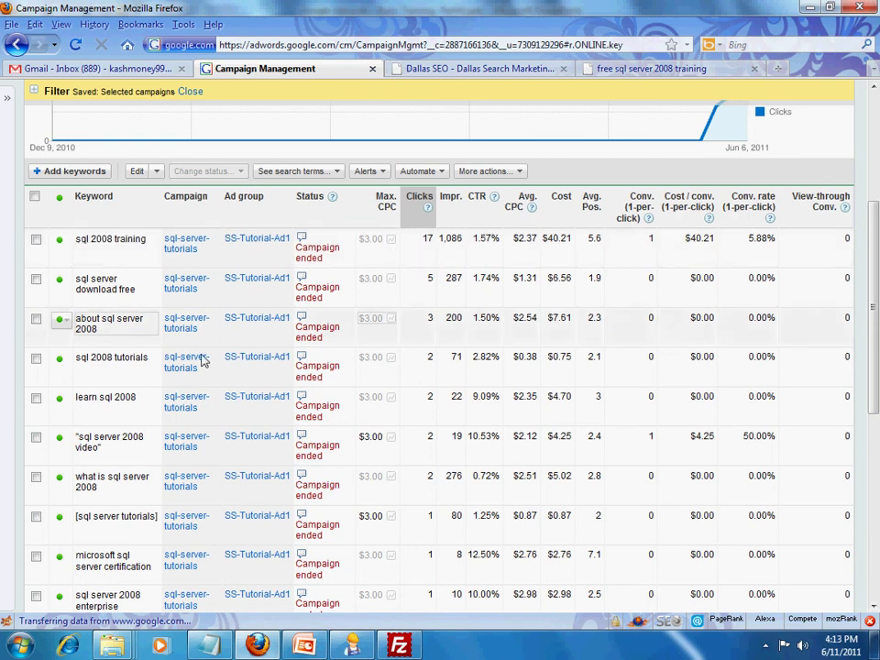
click(106, 437)
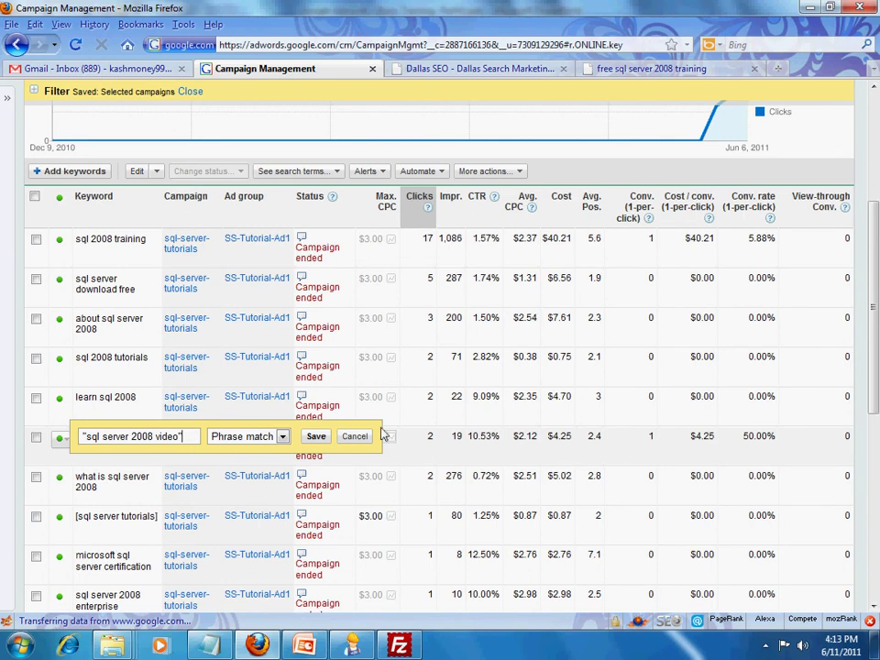
click(353, 437)
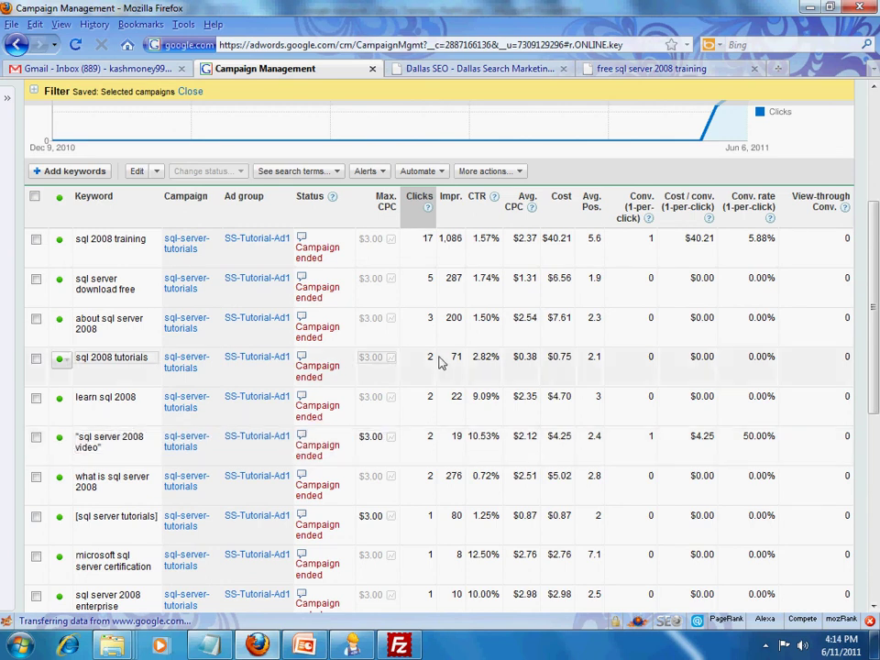
scroll(418, 303, up, 3)
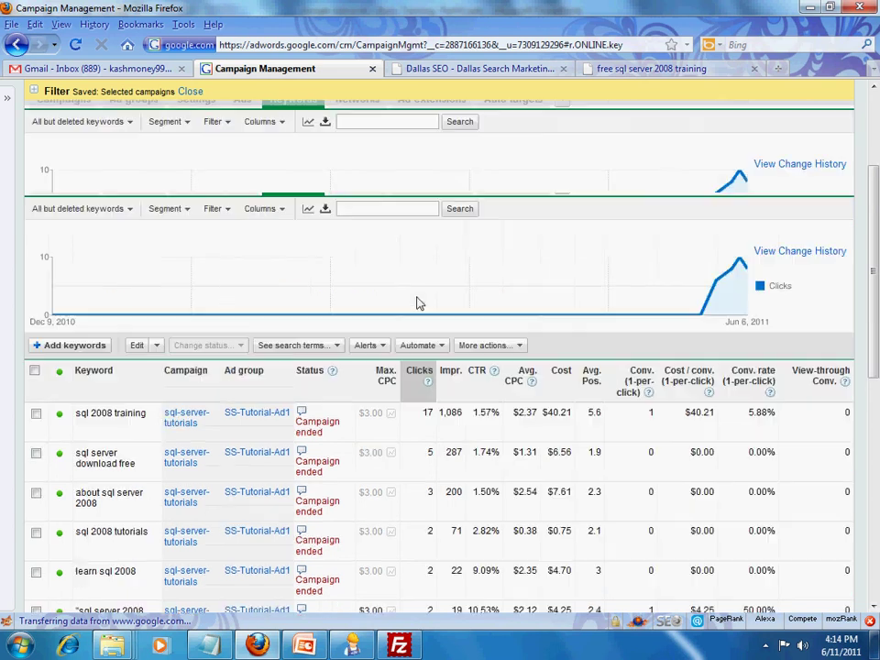
scroll(418, 302, up, 2)
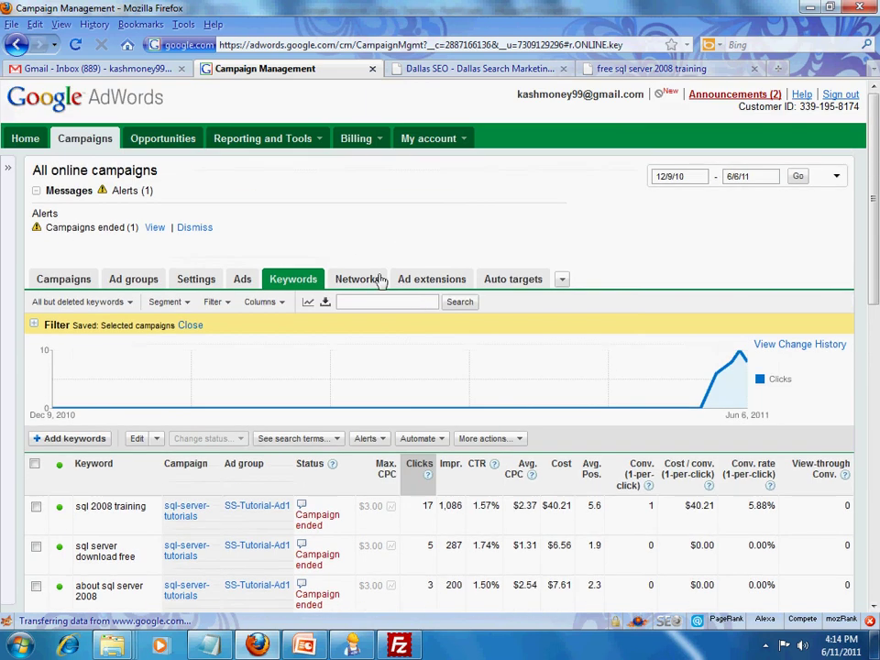
Step: Open Conversions under Reporting and Tools, view sql-server-tutorial's Code tab, then list all conversion types
click(319, 145)
click(261, 180)
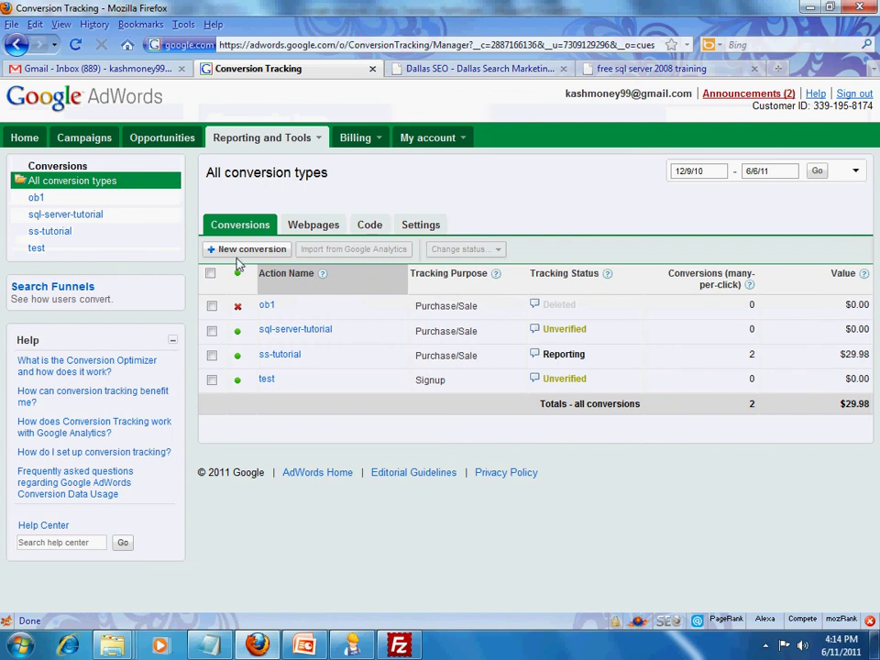
click(88, 217)
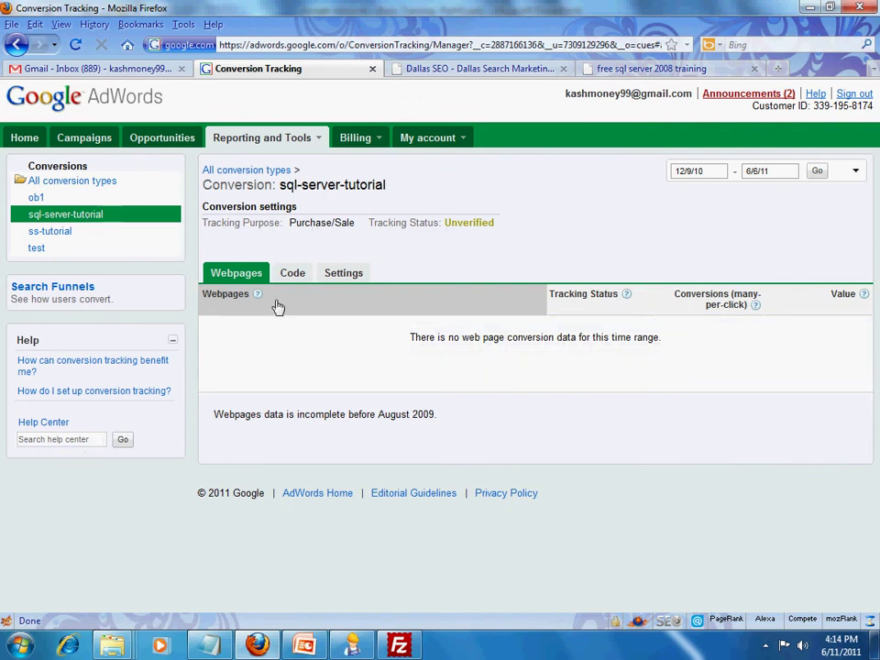
click(293, 273)
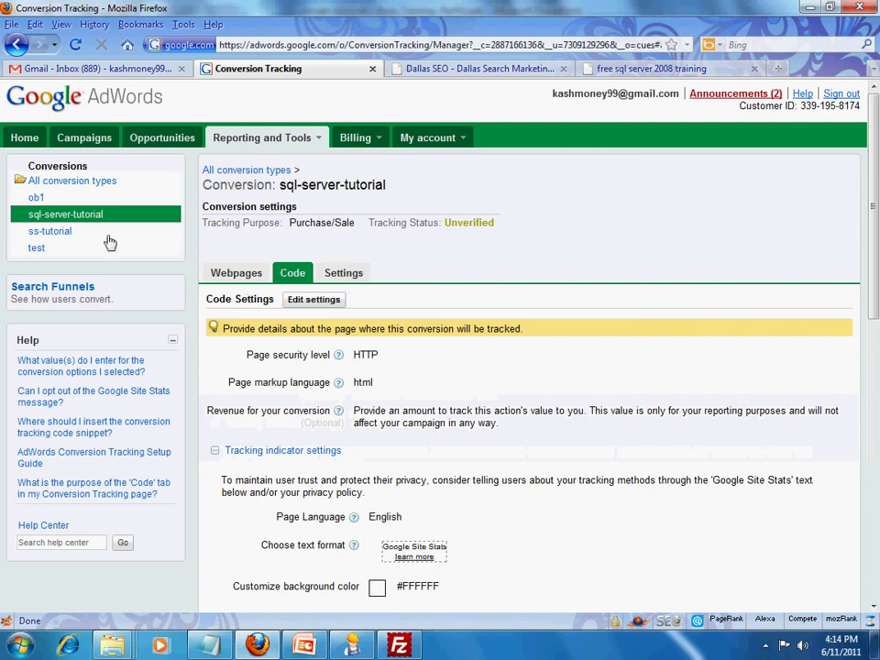
click(77, 187)
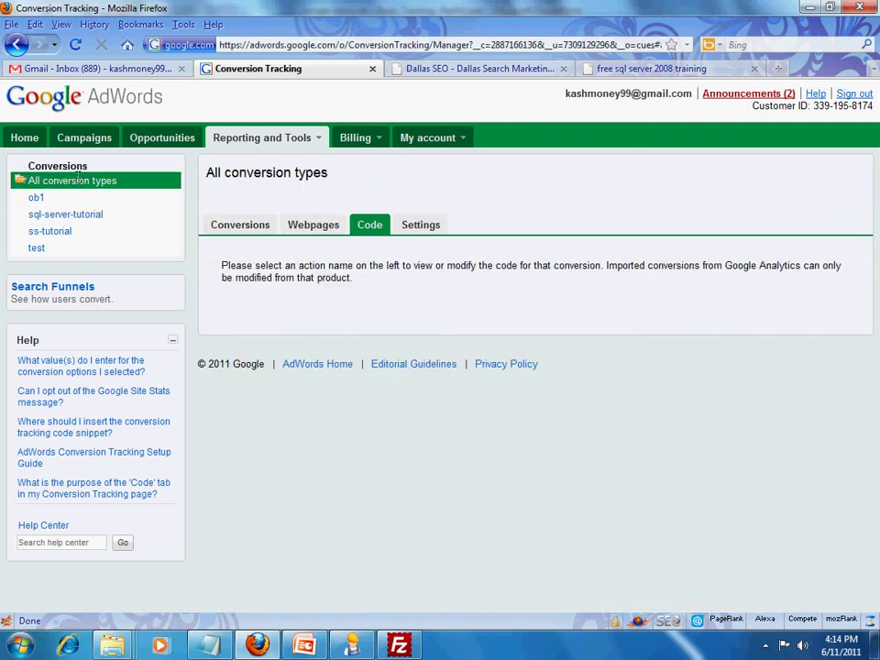
click(241, 227)
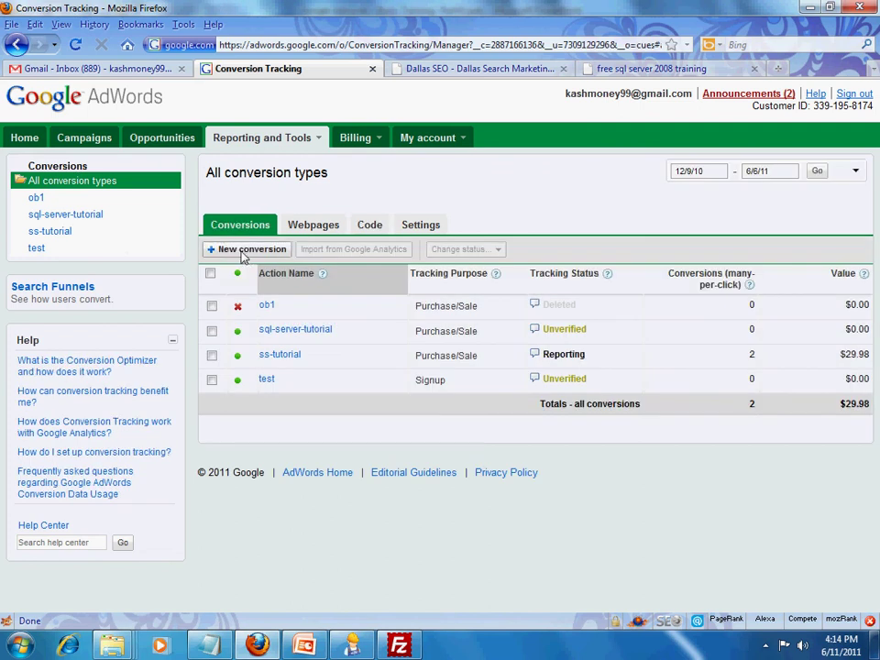
click(244, 253)
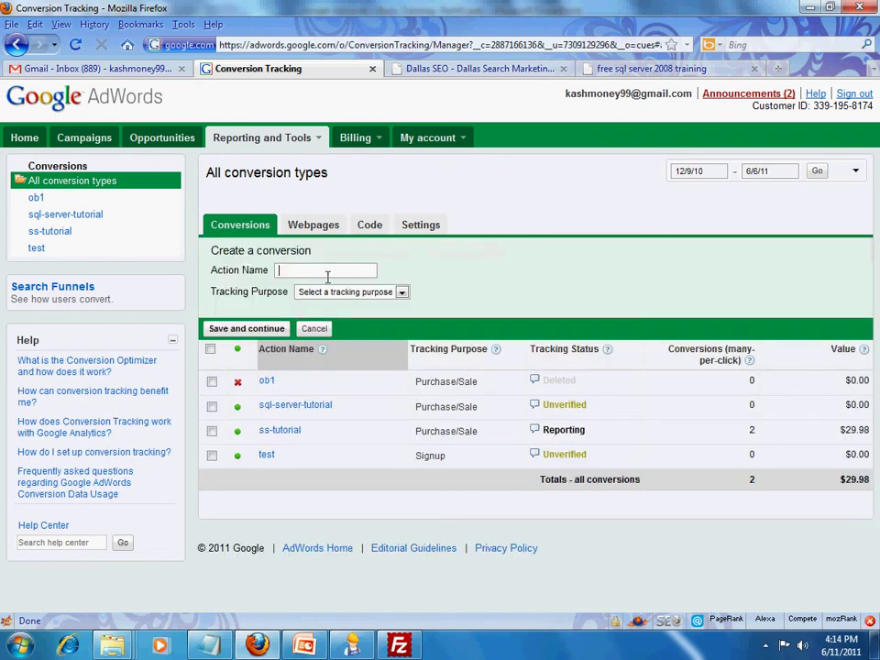
text(test-convertsion)
click(395, 291)
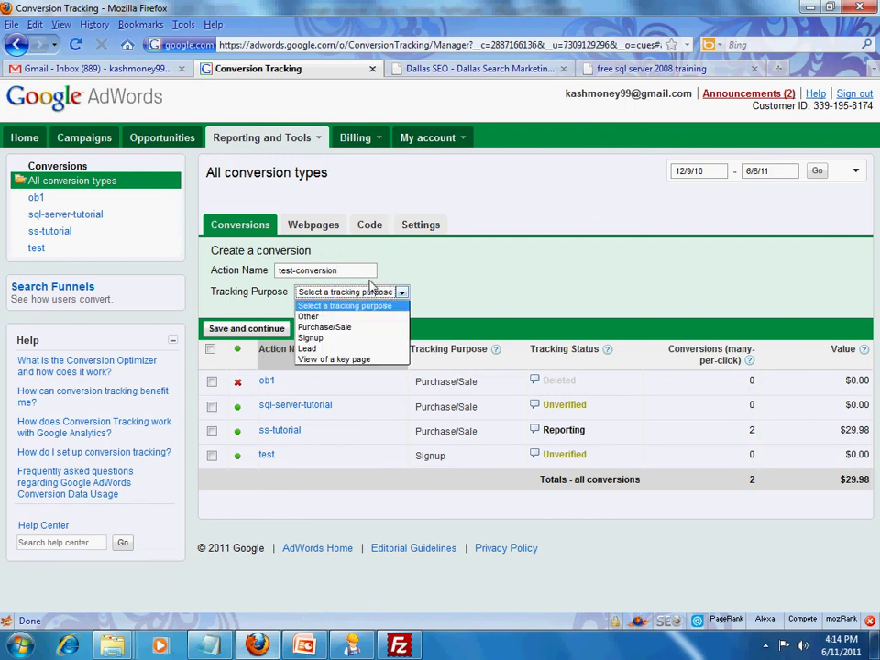
click(325, 328)
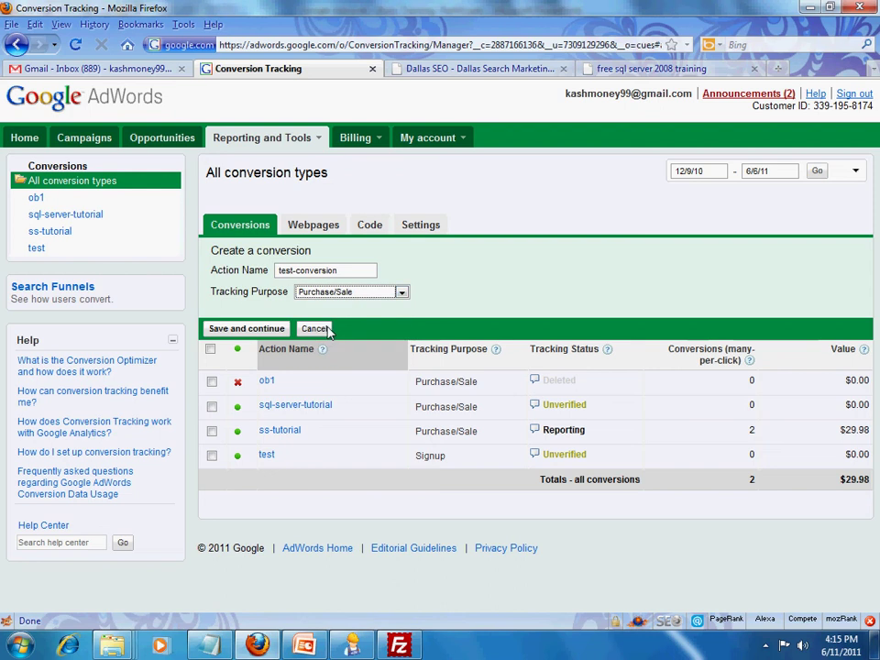
click(242, 329)
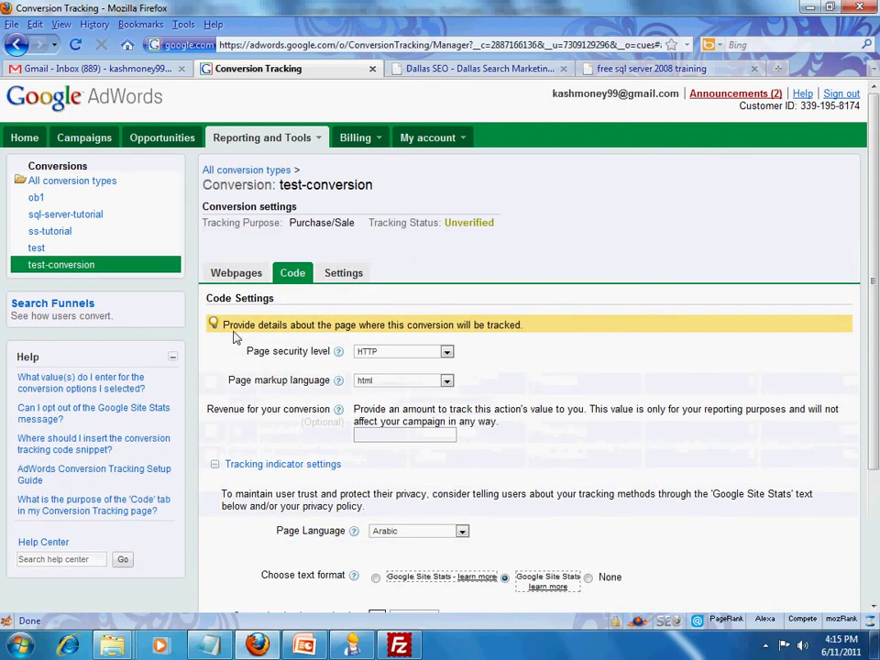
scroll(259, 290, down, 2)
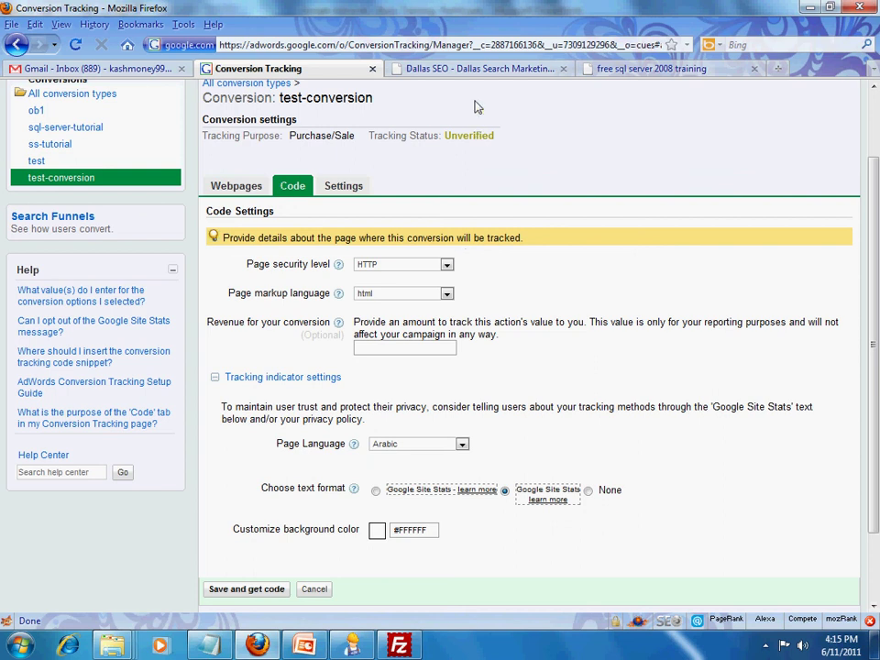
Step: Click Buy Now twice to reach PayPal for the one-year unlimited access product
click(619, 71)
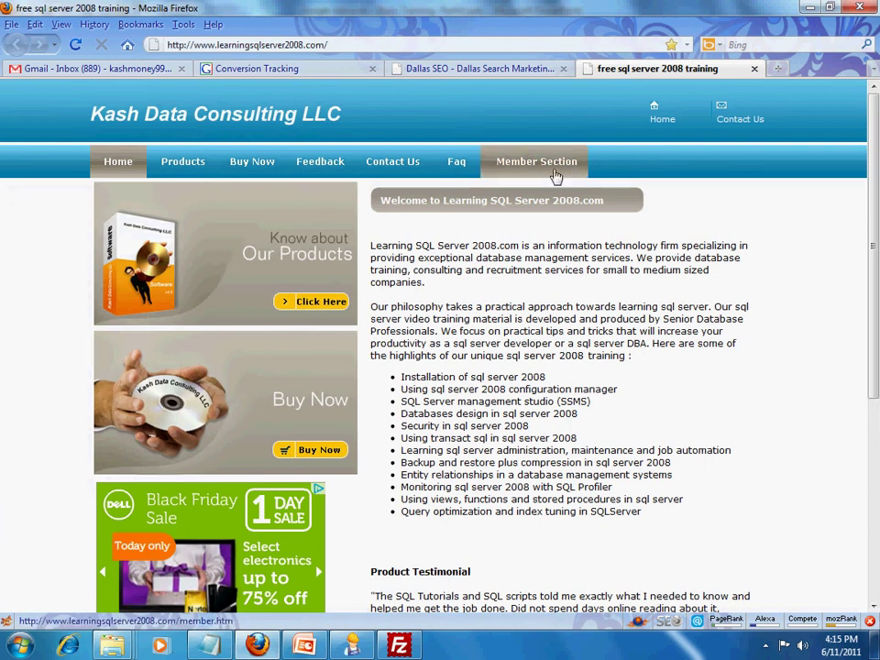
click(243, 165)
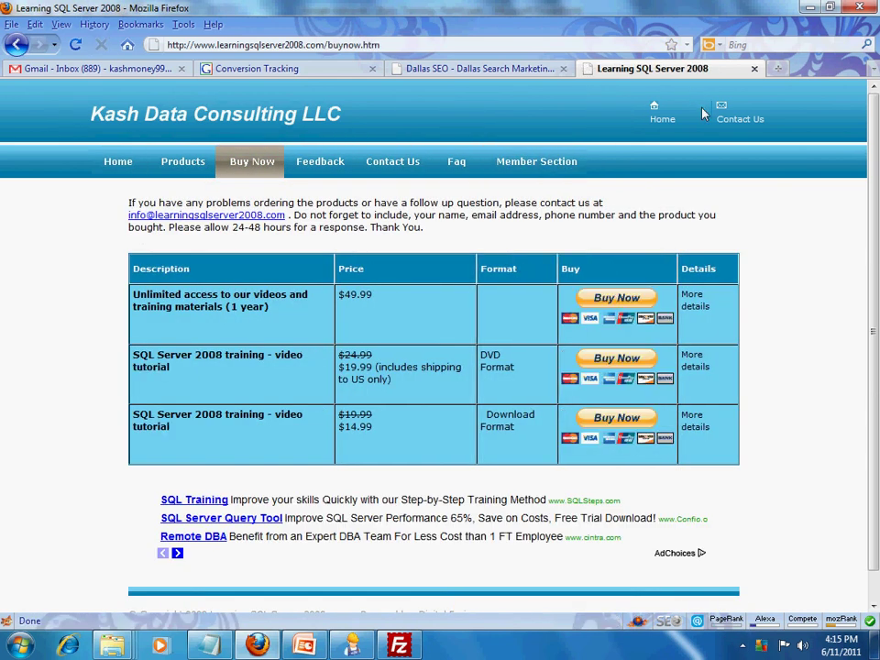
click(616, 299)
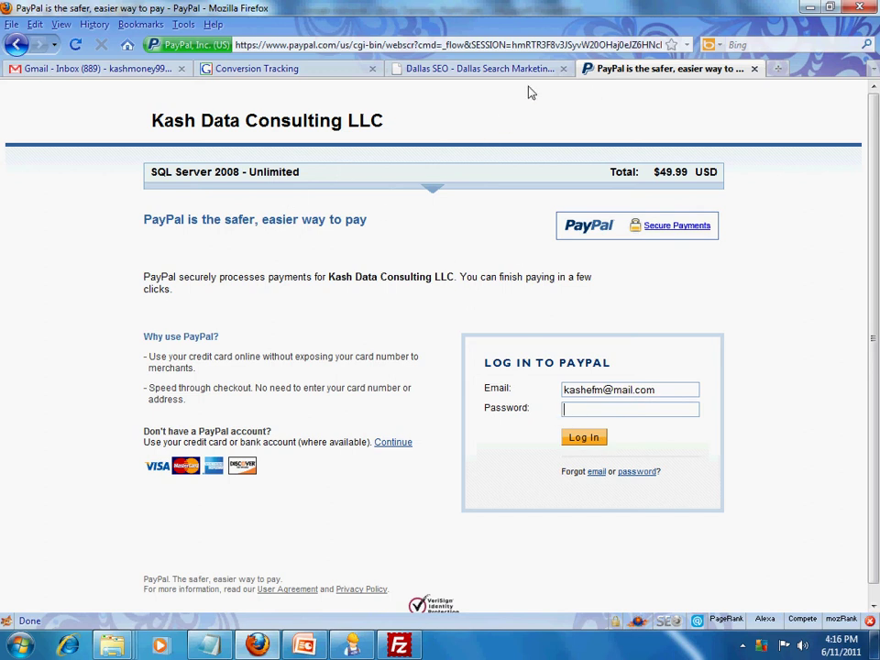
Step: Try loading thank-you.htm and thank-you.html on the Dallas SEO site, getting a 404 error
click(438, 67)
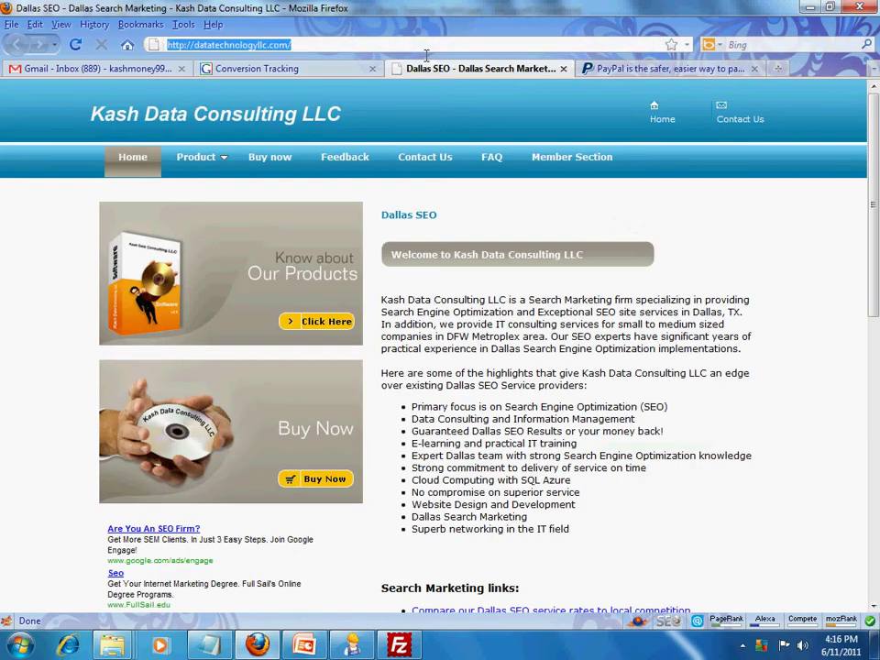
click(426, 55)
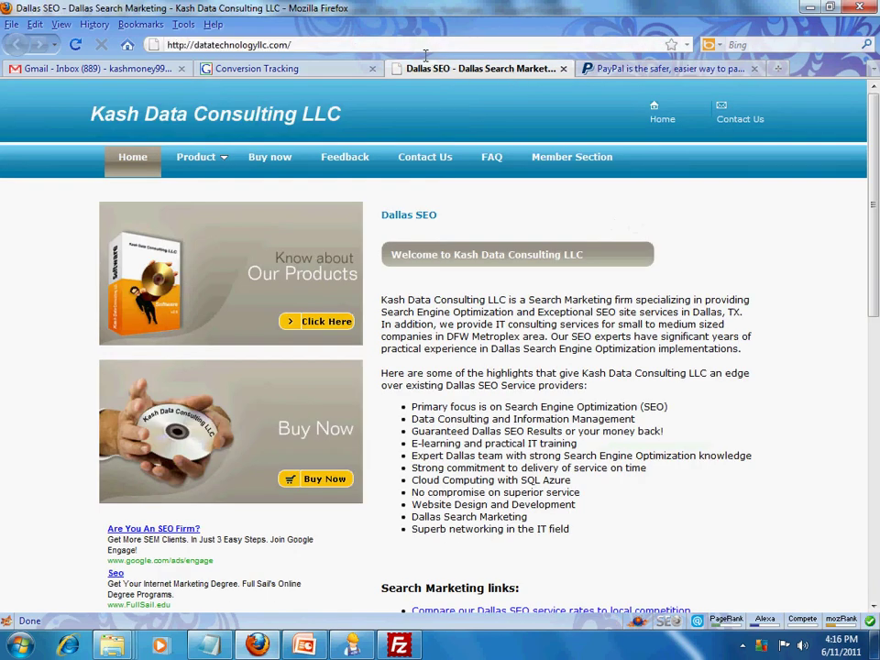
text(tha)
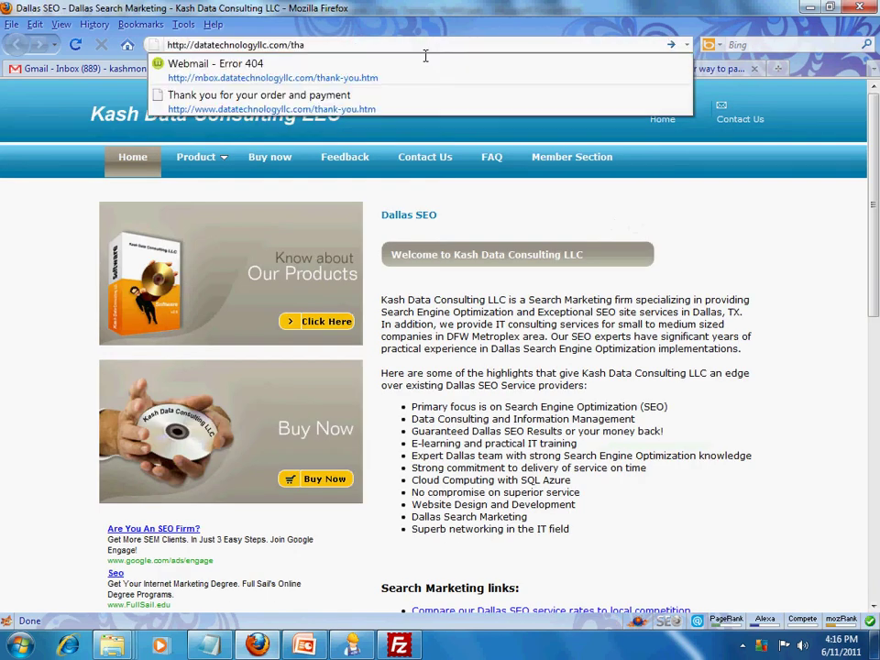
key(Down)
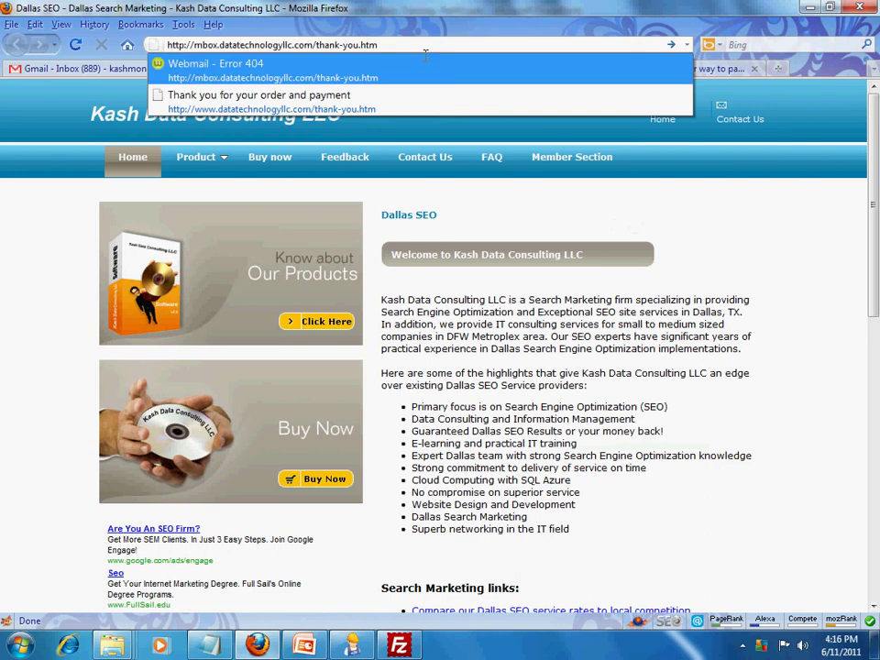
key(Return)
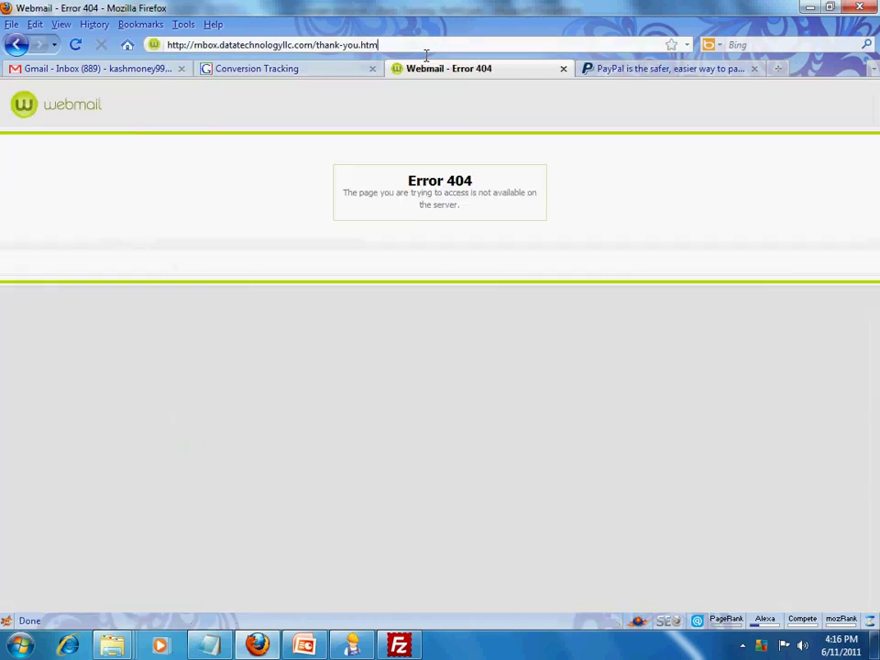
click(426, 53)
click(425, 55)
text(l)
key(Return)
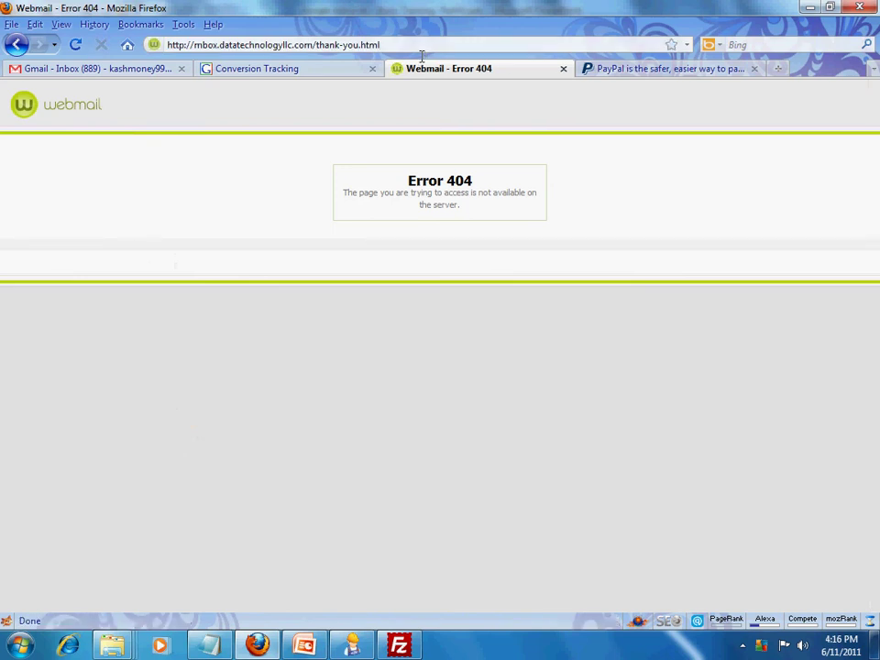
click(399, 645)
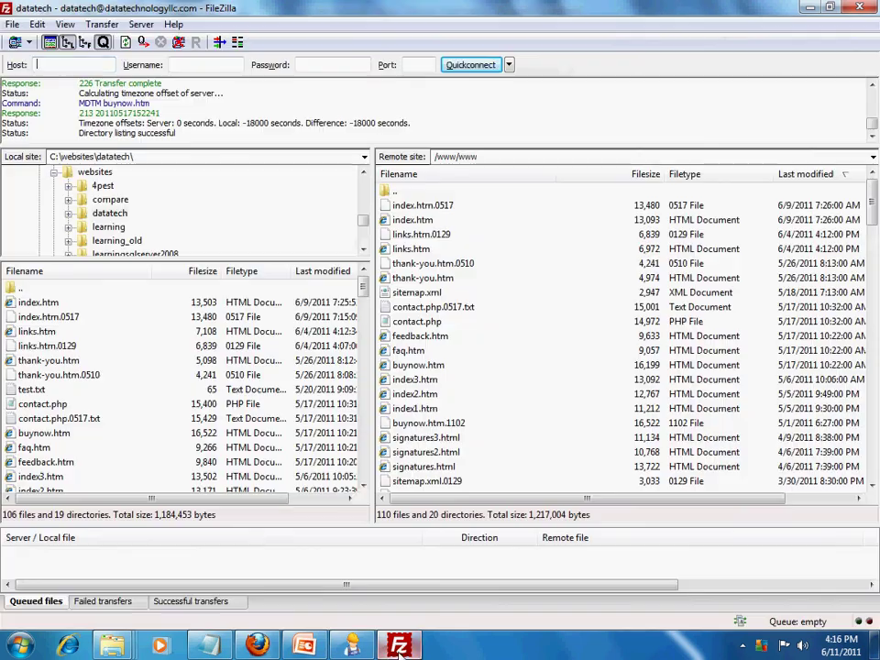
click(42, 362)
click(43, 365)
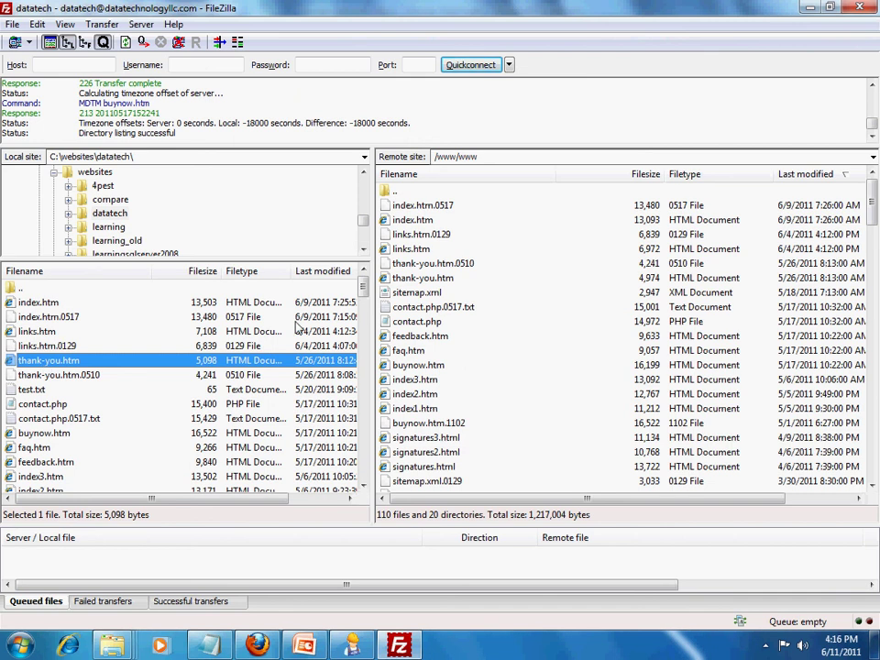
click(413, 279)
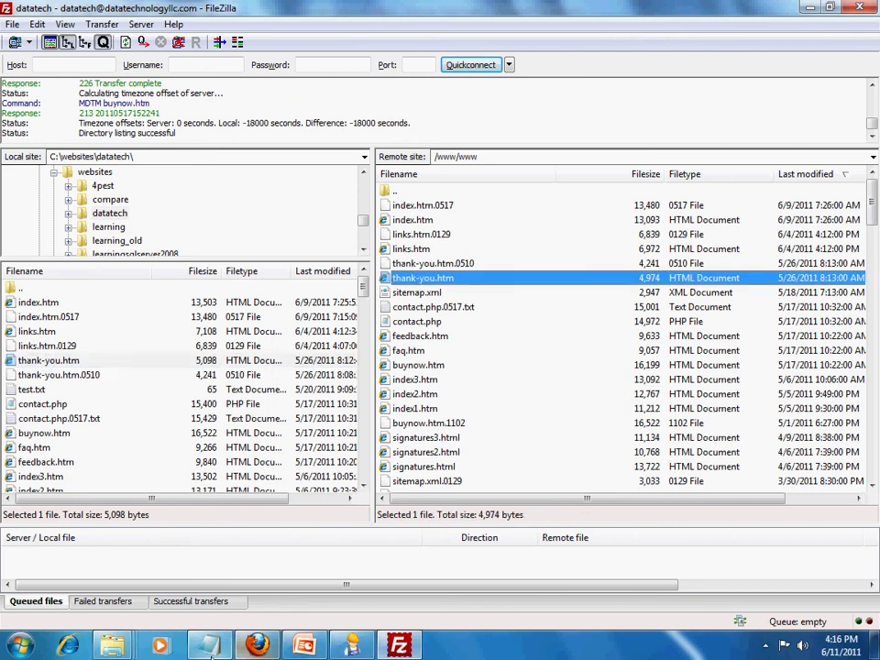
click(257, 646)
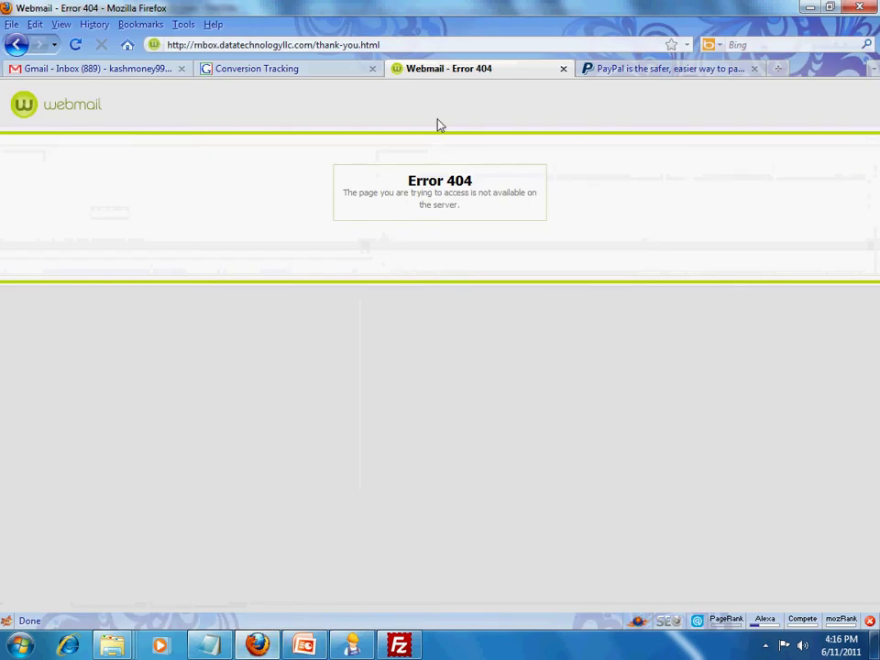
Step: Load datatechnologyllc.com, then a suggested thank-you address, from the address bar
click(396, 45)
text(data)
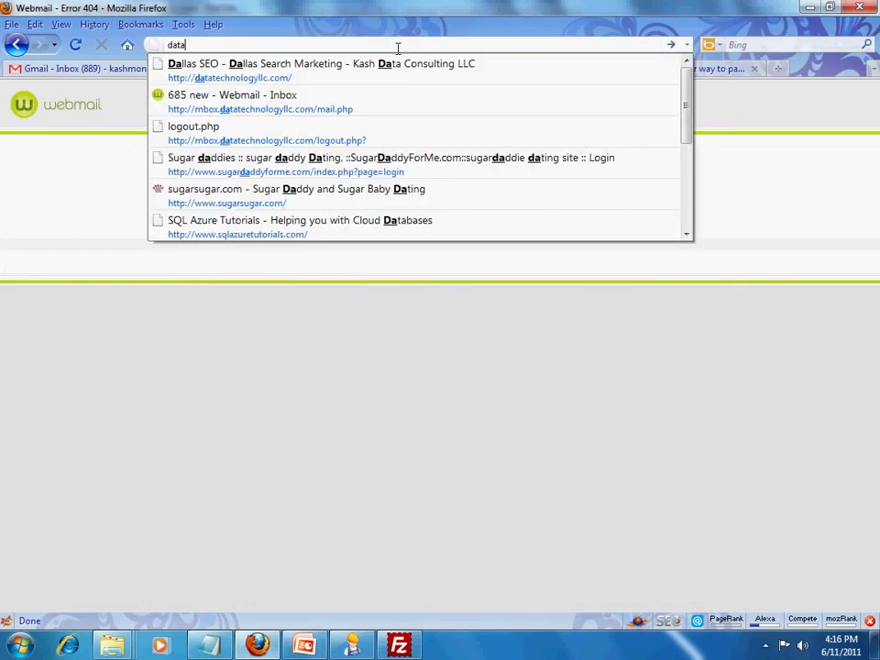
key(Down)
key(Return)
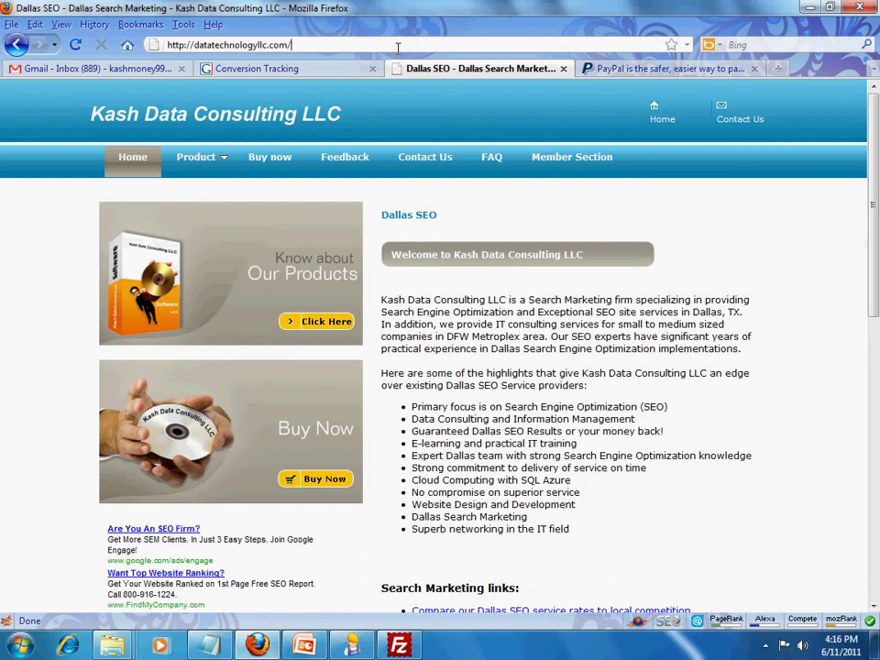
text(th)
key(Down)
key(Return)
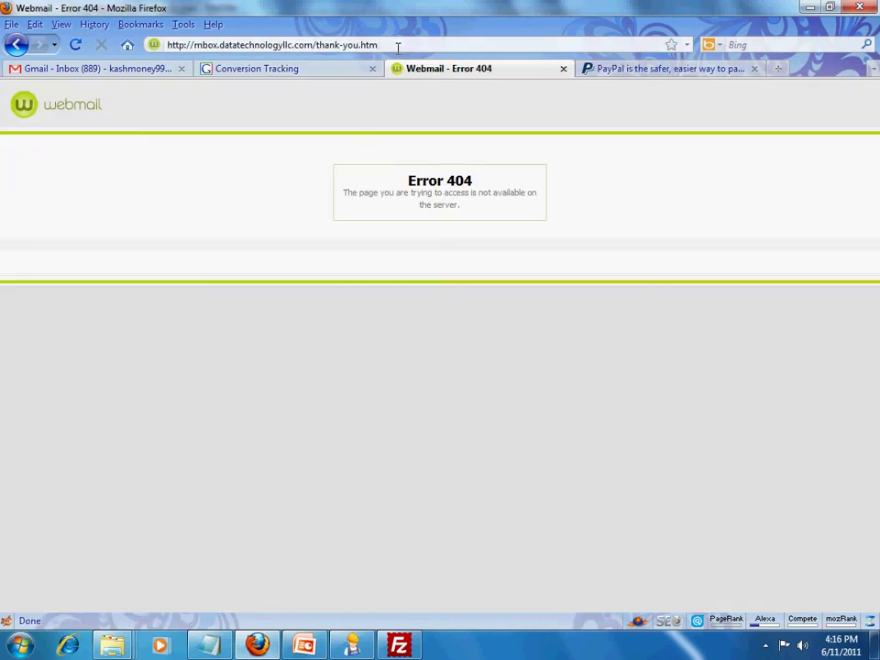
Step: Reload datatechnologyllc.com and open the 'Thank you for your order and payment' confirmation page
click(396, 48)
text(data)
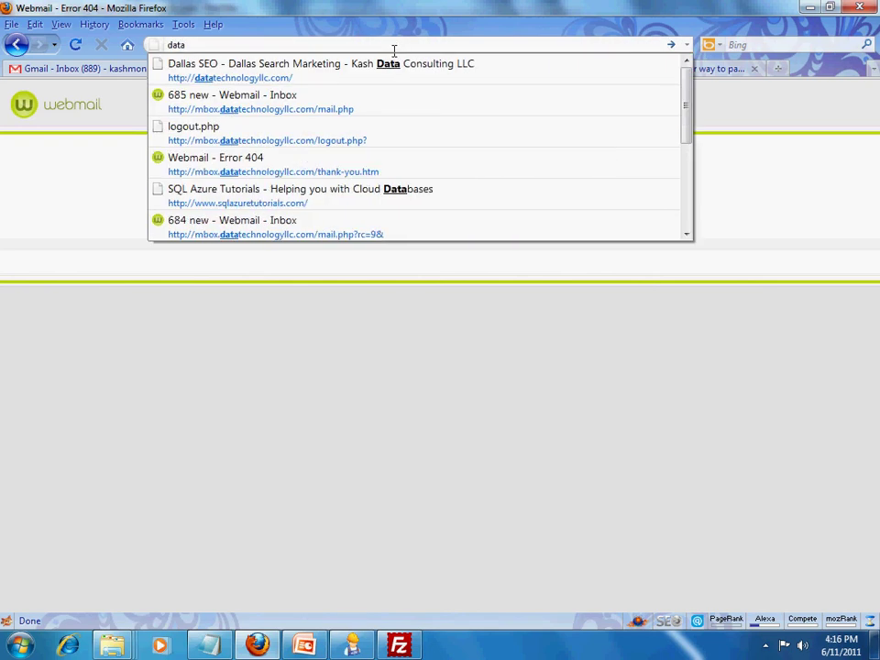
key(Down)
key(Return)
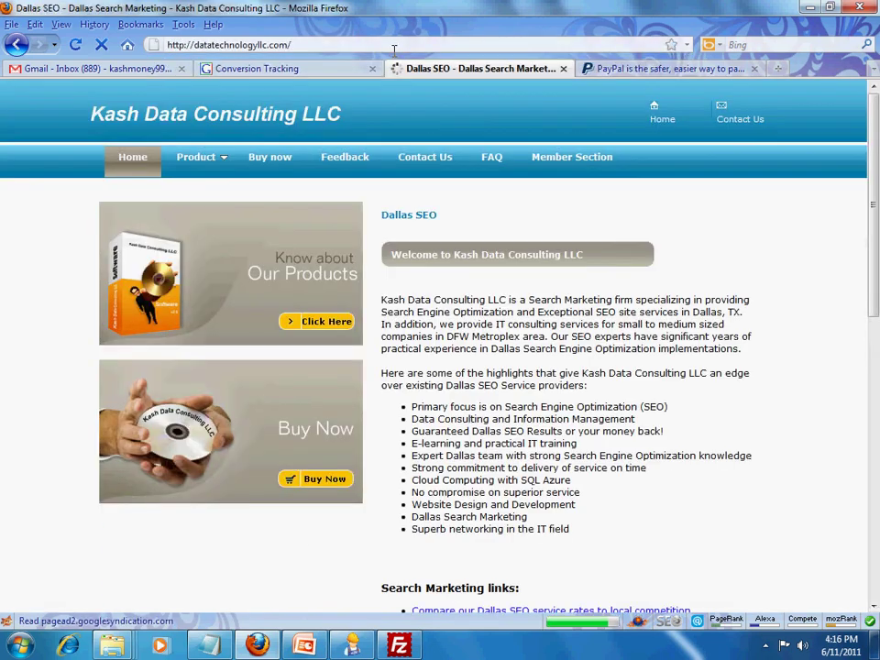
click(394, 46)
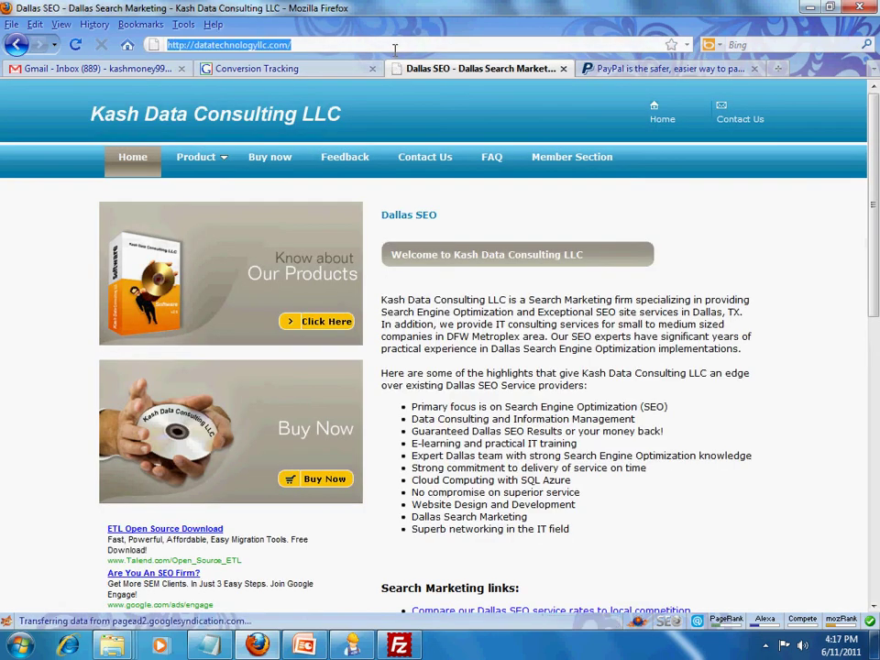
click(394, 46)
text(t)
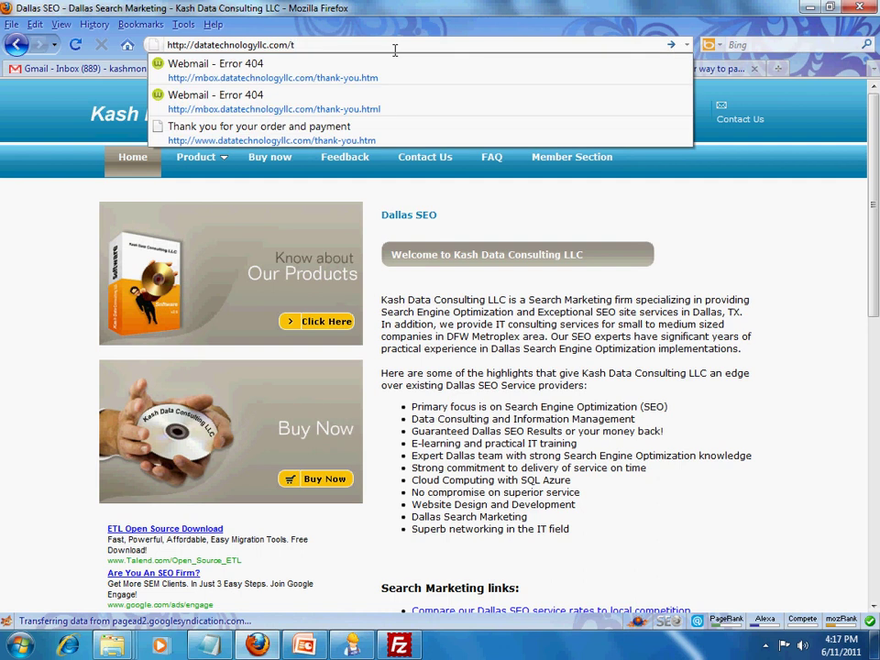
key(Down)
key(Down)
key(Down)
key(Return)
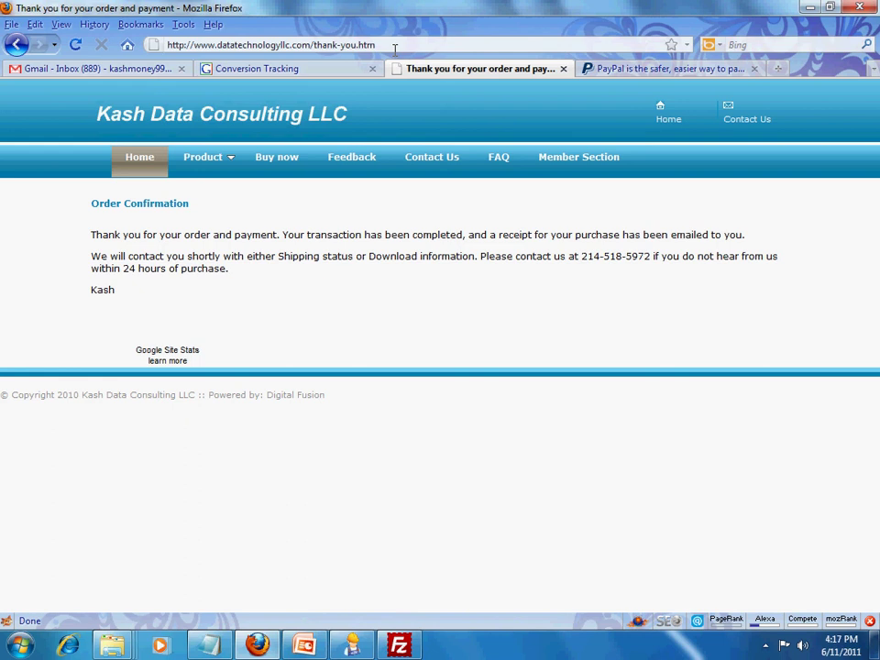
Step: Keep HTTP page security and set the test-conversion page language to English
click(249, 68)
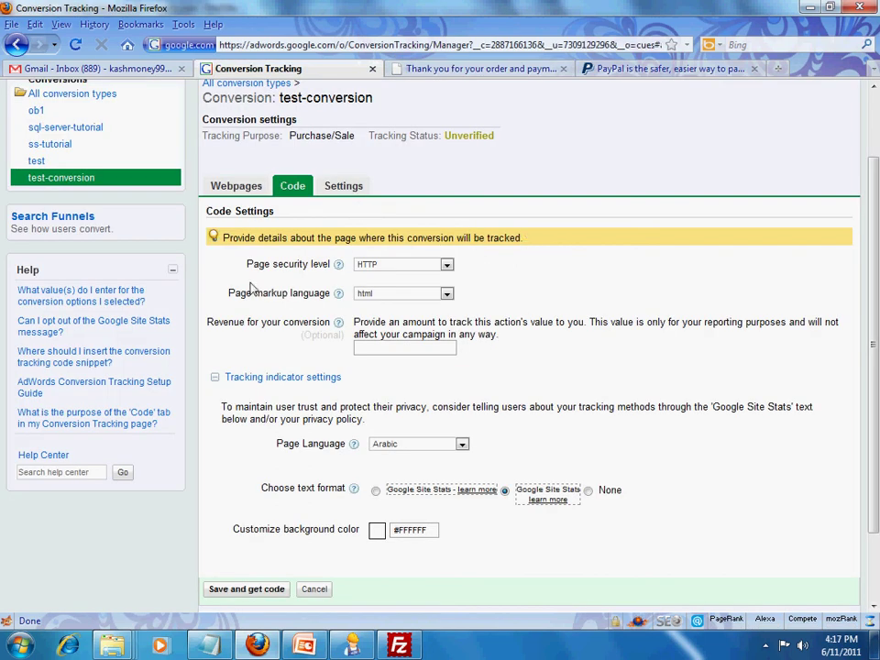
click(424, 266)
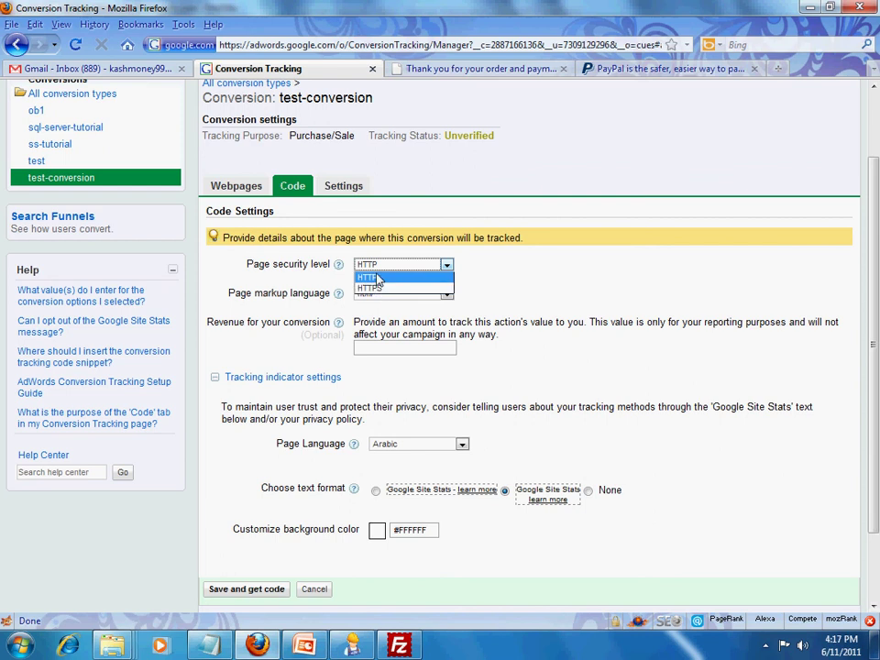
click(371, 276)
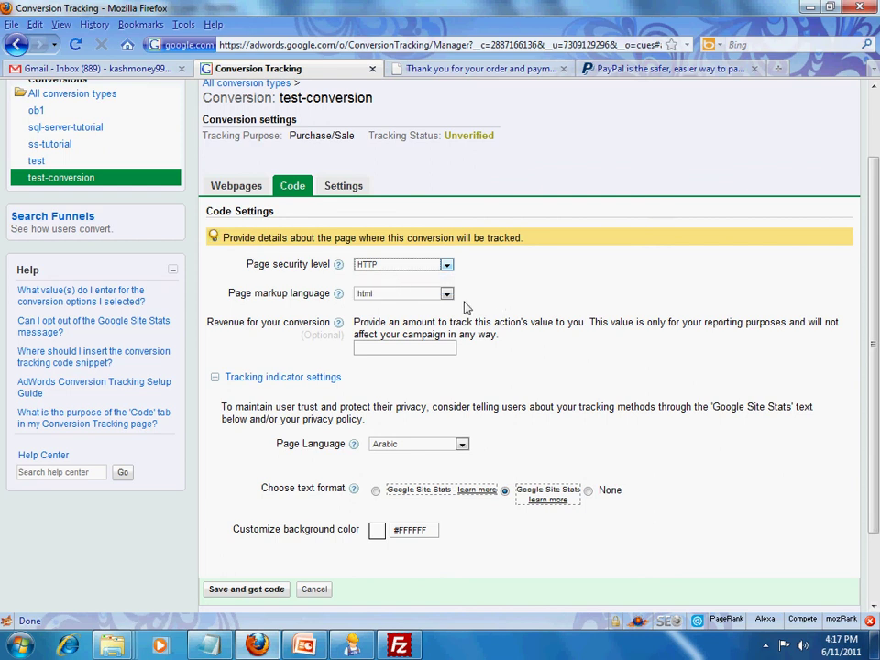
scroll(451, 303, down, 2)
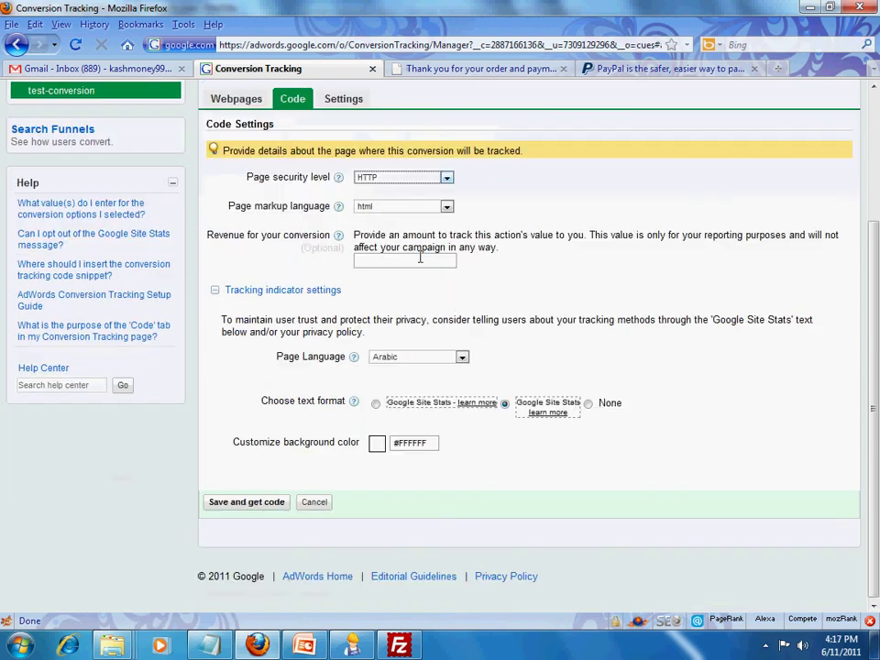
click(411, 358)
key(e)
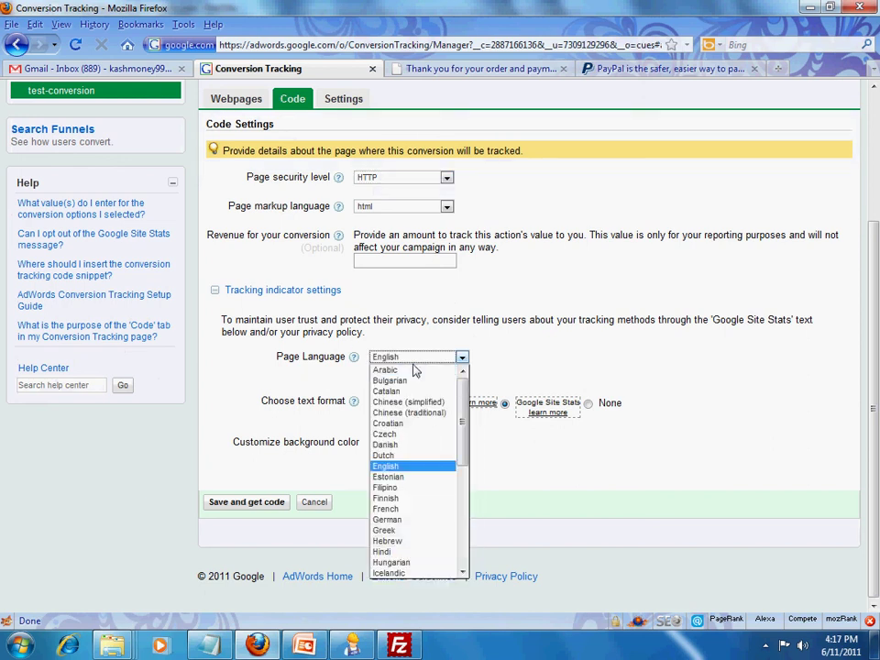
click(408, 466)
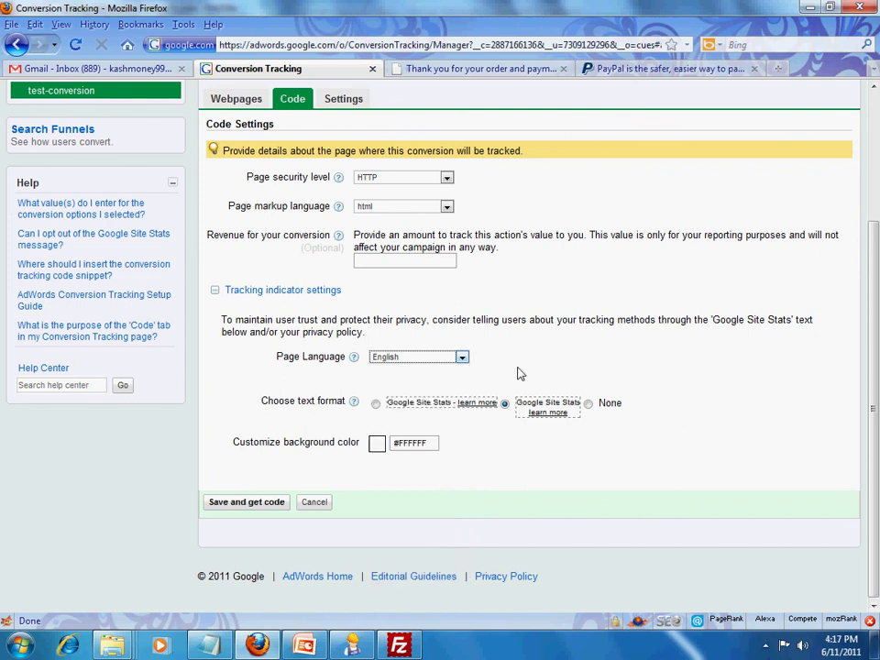
Step: Leave the revenue amount blank and keep the white #FFFFFF background colour
click(383, 265)
text(10)
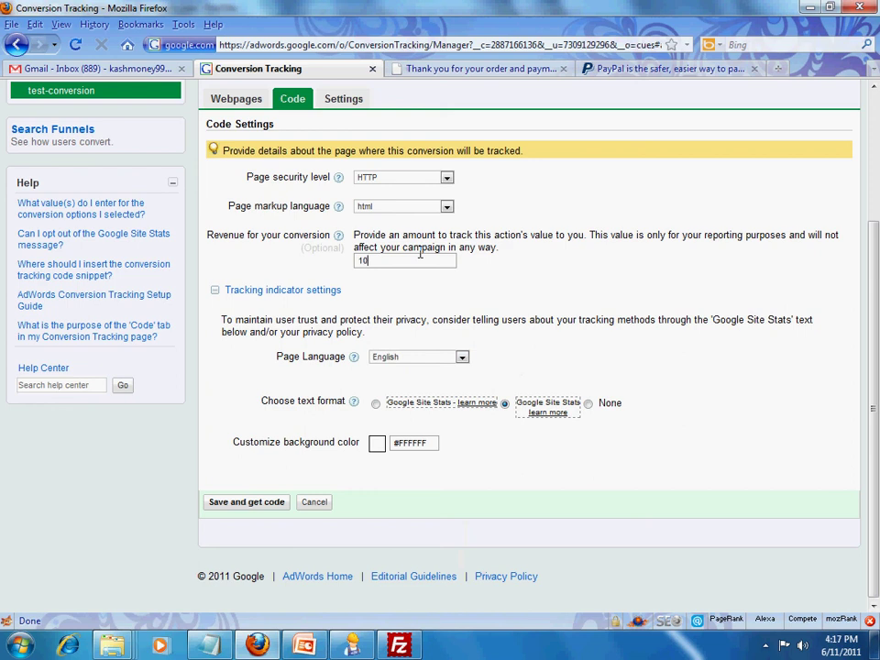
key(BackSpace)
key(BackSpace)
scroll(403, 320, down, 1)
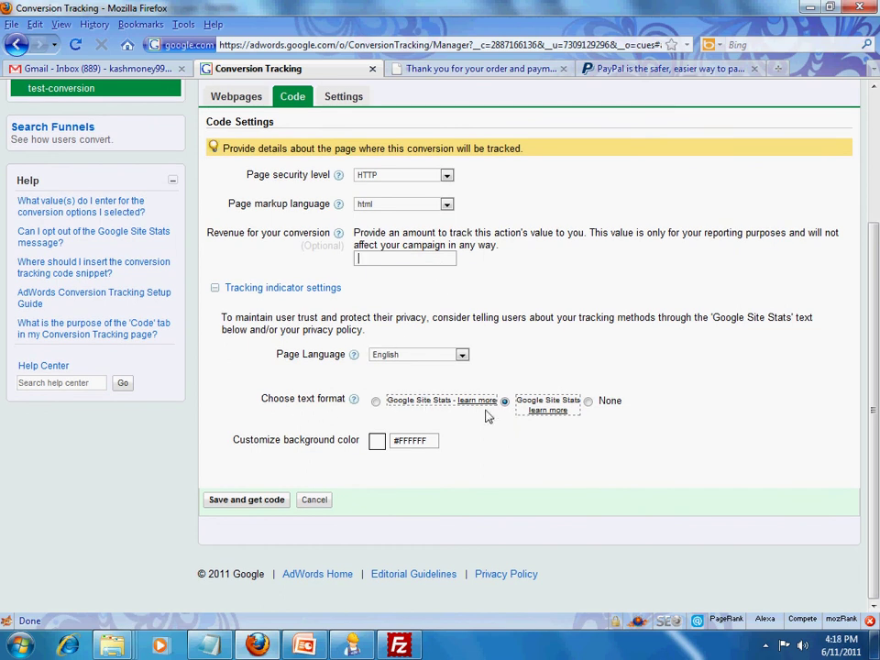
click(385, 443)
click(311, 426)
Step: Save the test-conversion settings, select all the generated tracking code, and switch to thank-you.htm in CoffeeCup
click(246, 499)
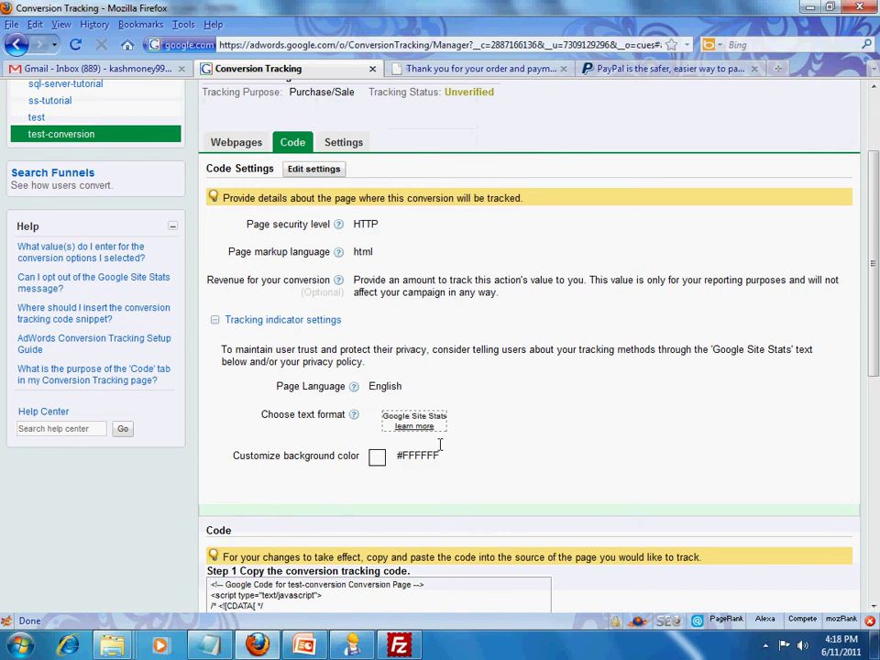
scroll(440, 444, down, 5)
scroll(437, 427, down, 2)
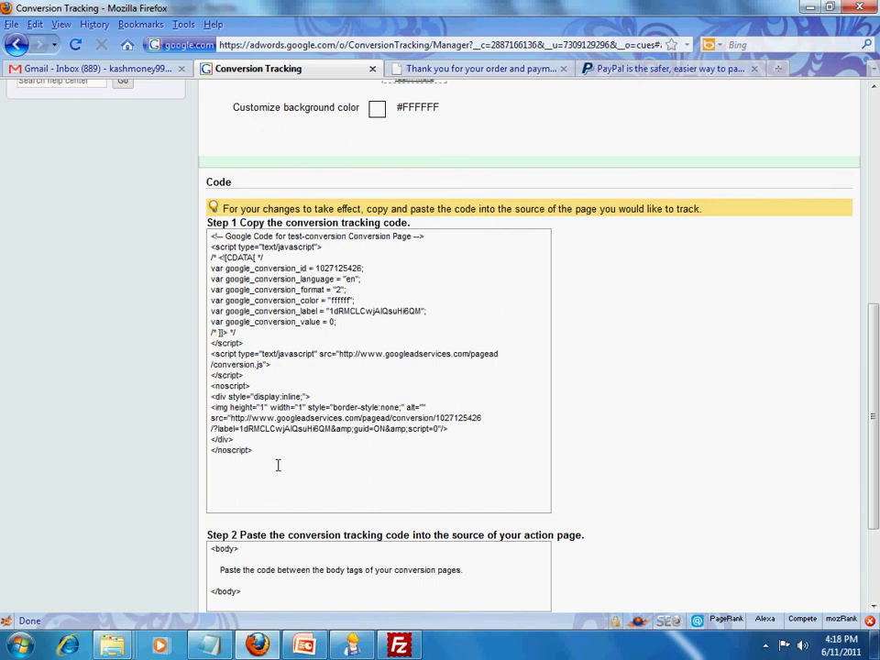
drag(276, 465, 193, 296)
click(284, 342)
click(224, 247)
key(ctrl+a)
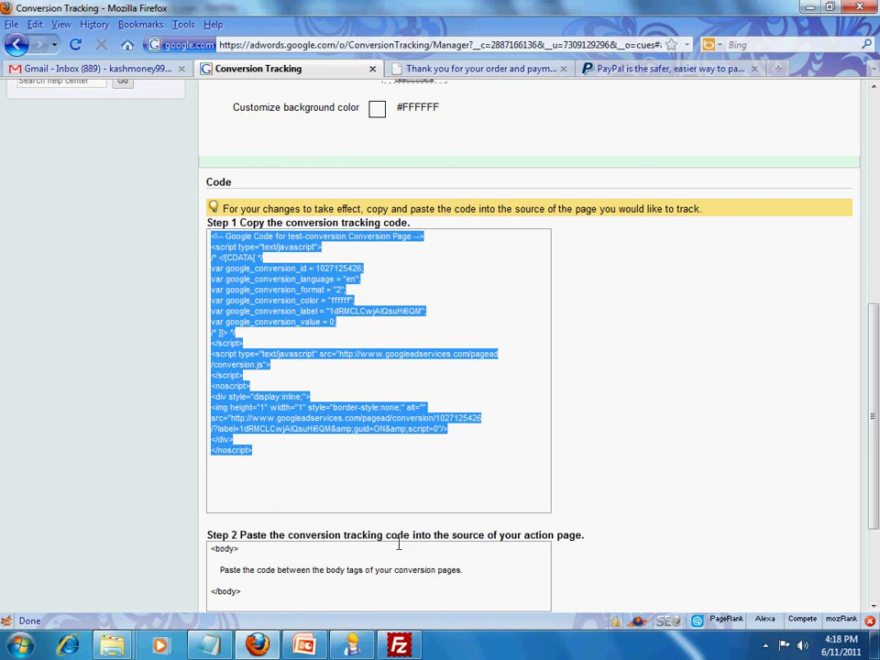
key(alt+Tab)
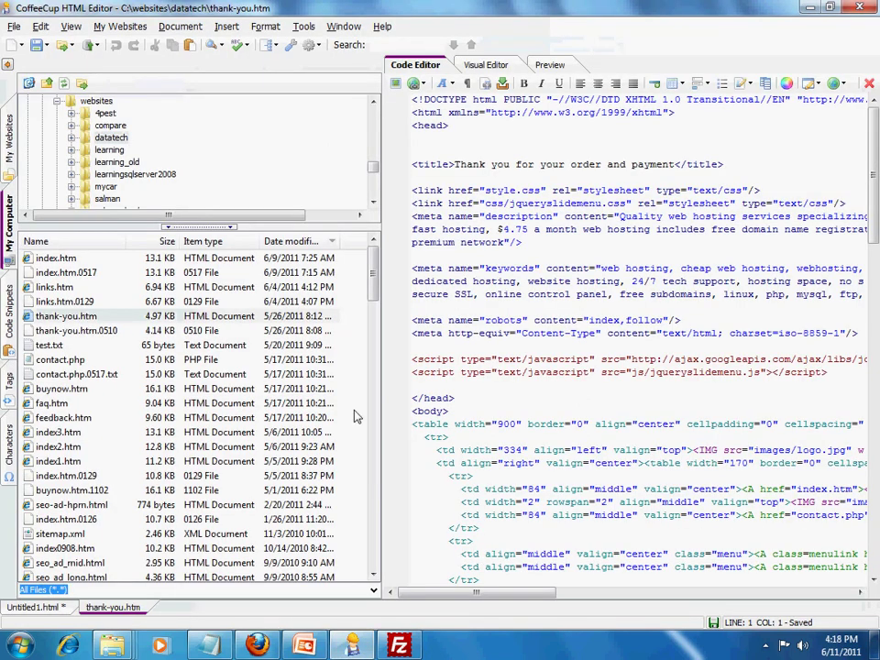
Step: Widen the code view and locate the old ss-tutorial conversion script in thank-you.htm
click(7, 64)
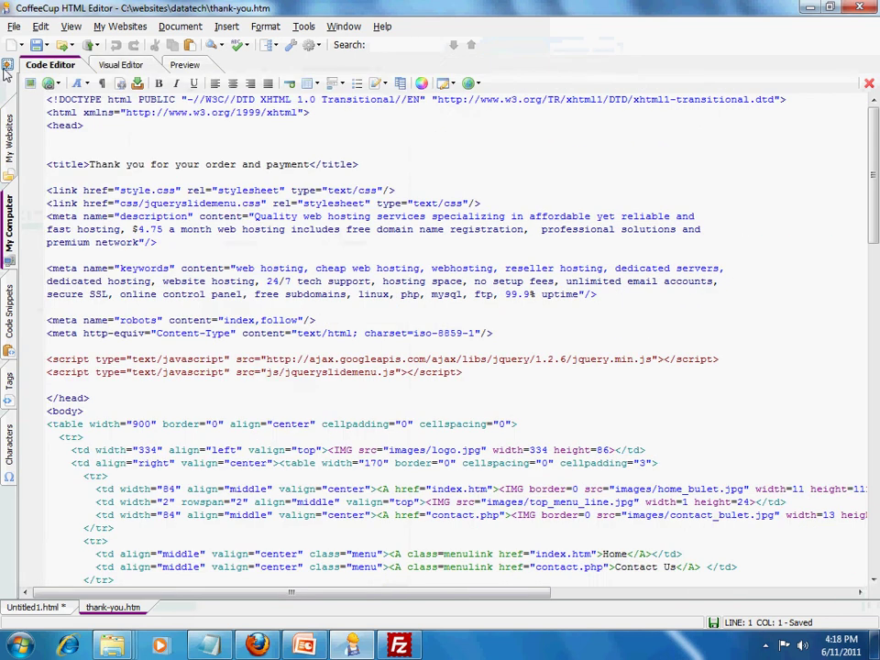
click(235, 229)
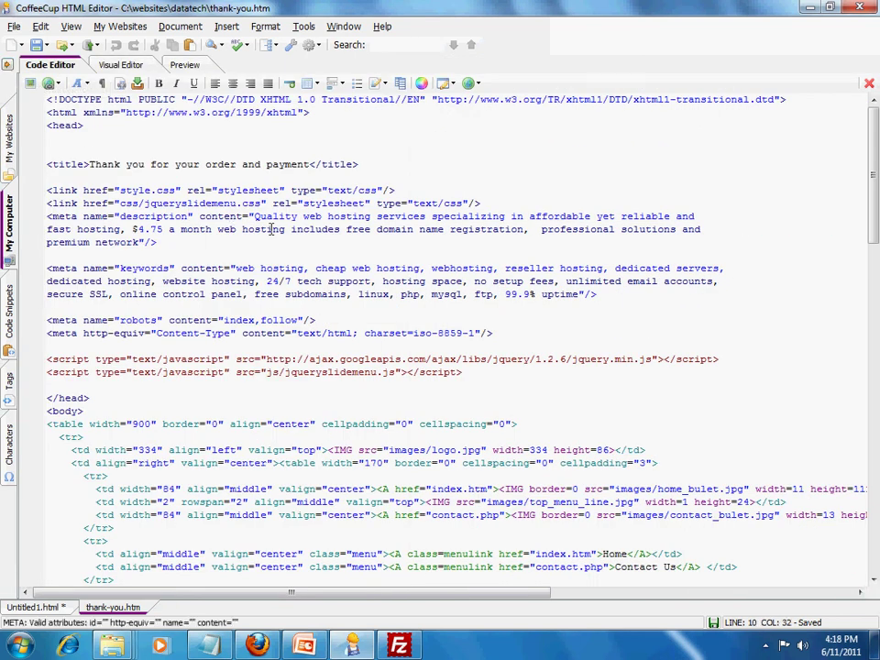
key(Page_Down)
key(Page_Down)
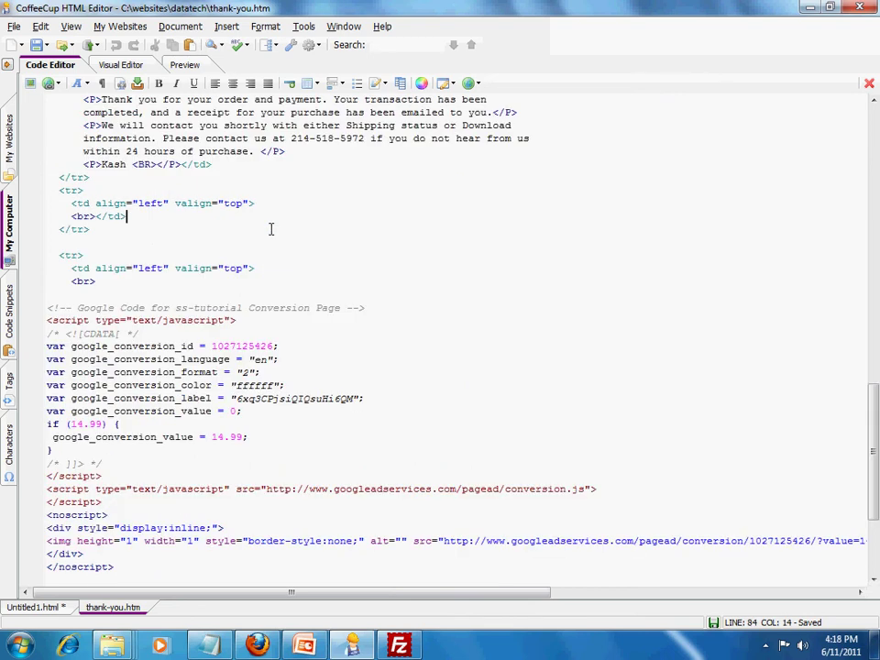
scroll(272, 339, down, 2)
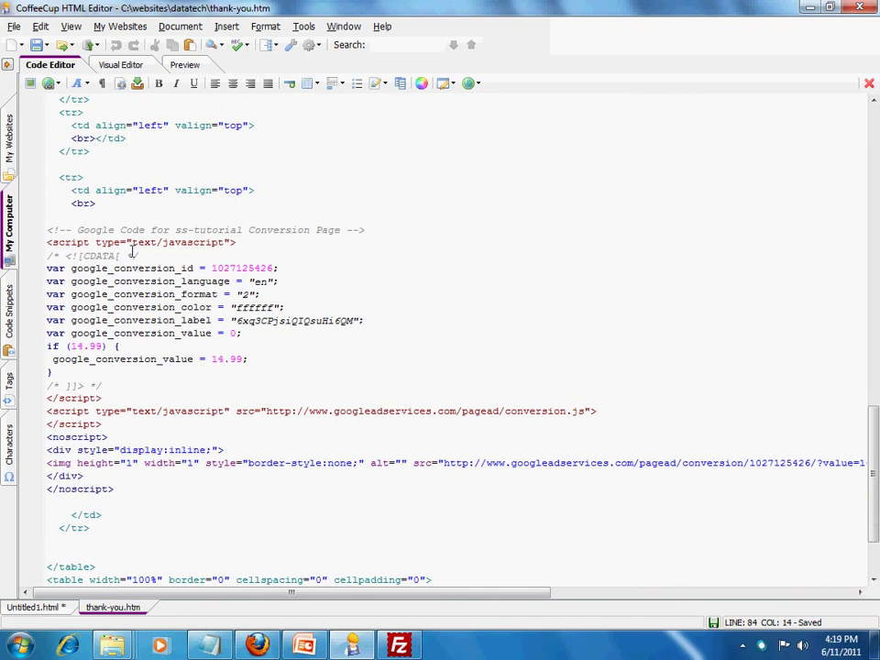
click(239, 244)
key(Up)
key(Right)
key(Right)
key(Right)
key(Right)
key(Right)
key(Right)
key(Right)
key(Right)
key(Right)
key(shift+Right)
key(shift+Right)
key(shift+Right)
key(shift+Right)
key(shift+Right)
key(shift+Right)
key(shift+Right)
key(shift+Right)
key(shift+Right)
key(shift+Right)
key(shift+Right)
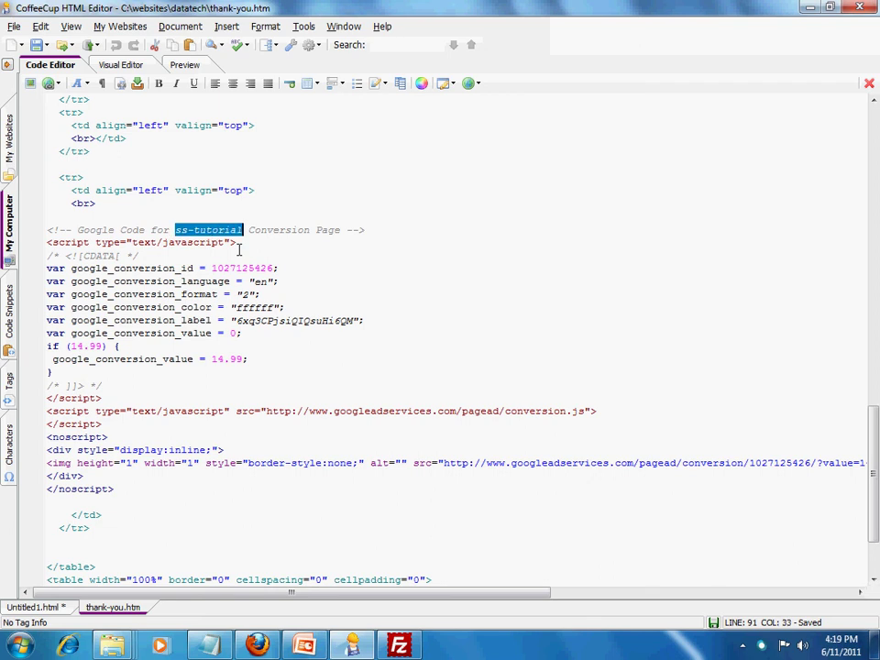
click(236, 243)
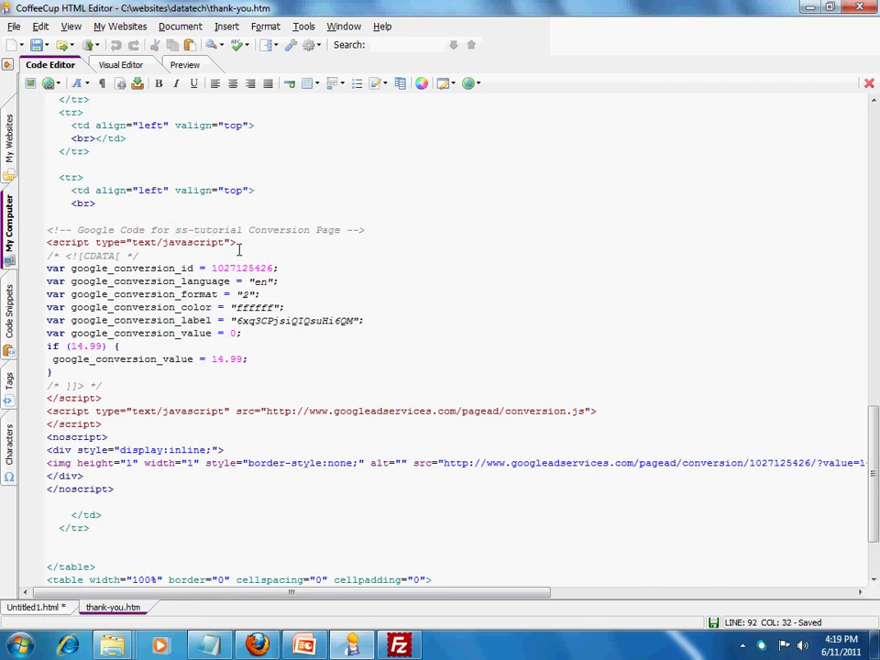
key(Down)
key(Down)
key(Down)
key(Down)
key(Down)
key(Down)
key(Down)
key(Down)
key(Up)
key(Up)
key(Up)
key(Up)
key(Up)
key(Home)
Step: Replace the old script with the pasted test-conversion code and delete the leftover ss-tutorial comment
key(shift+Down)
key(shift+Down)
key(shift+Down)
key(shift+Down)
key(shift+Down)
key(shift+Down)
key(shift+Down)
key(shift+Down)
key(shift+Down)
key(shift+Down)
key(shift+Down)
key(shift+Down)
key(shift+Down)
key(shift+Down)
key(shift+Down)
key(shift+Down)
key(shift+Down)
key(shift+Down)
key(shift+Down)
key(shift+Down)
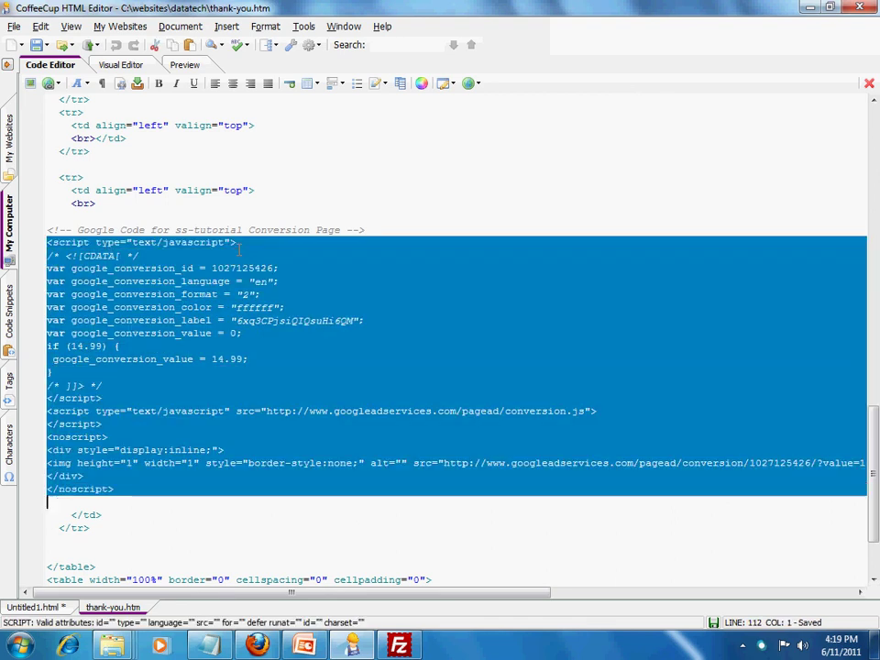
key(Delete)
key(Return)
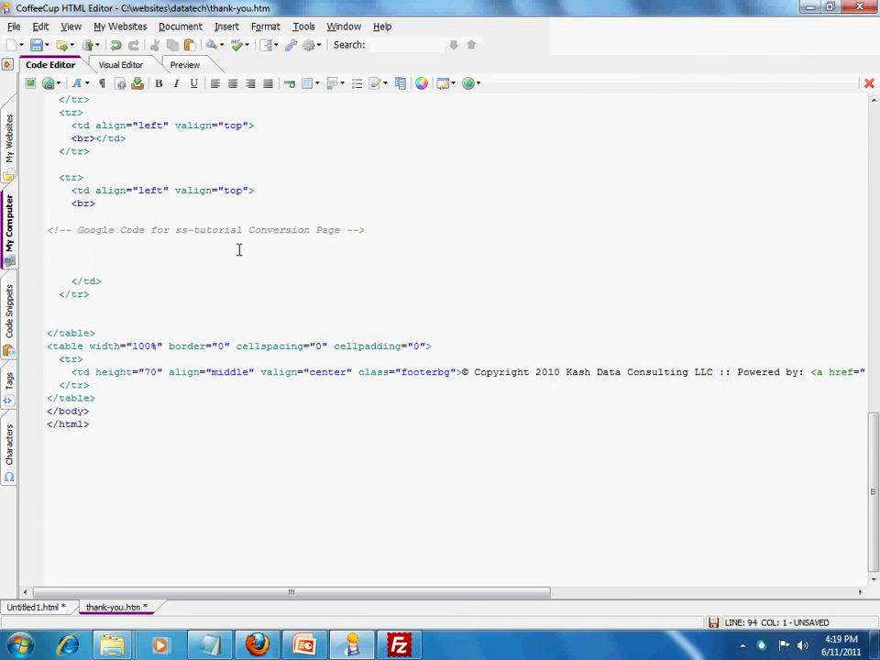
key(ctrl+v)
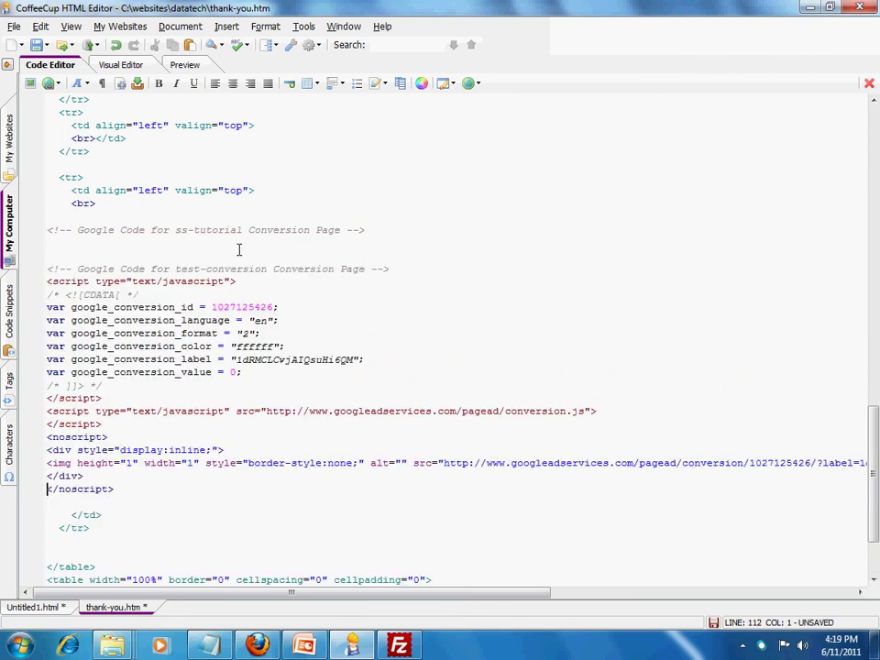
click(238, 249)
key(Up)
key(Up)
key(shift+End)
key(Delete)
key(Delete)
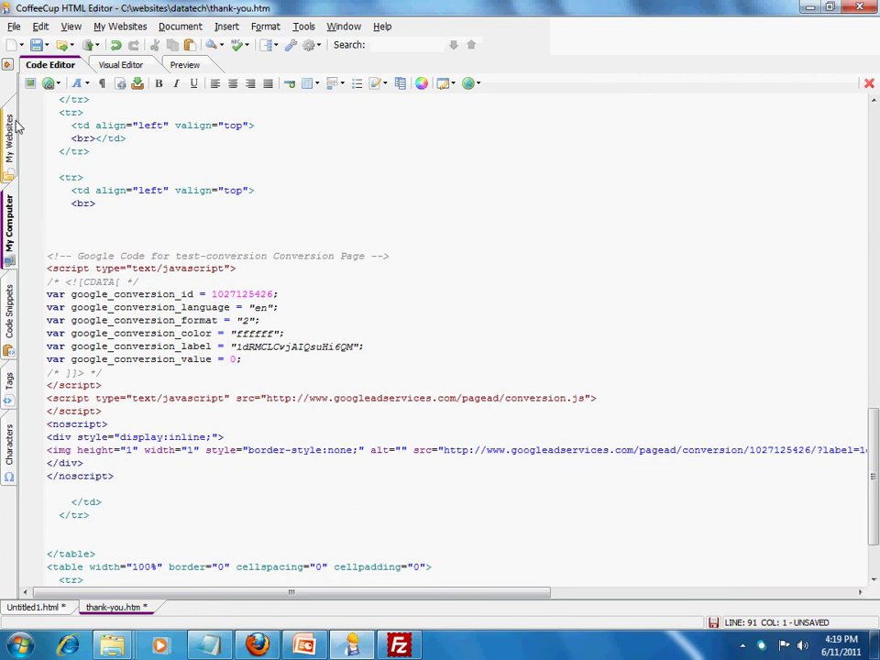
Step: Close thank-you.htm, discarding its unsaved changes, so only Untitled1.html stays open
click(14, 27)
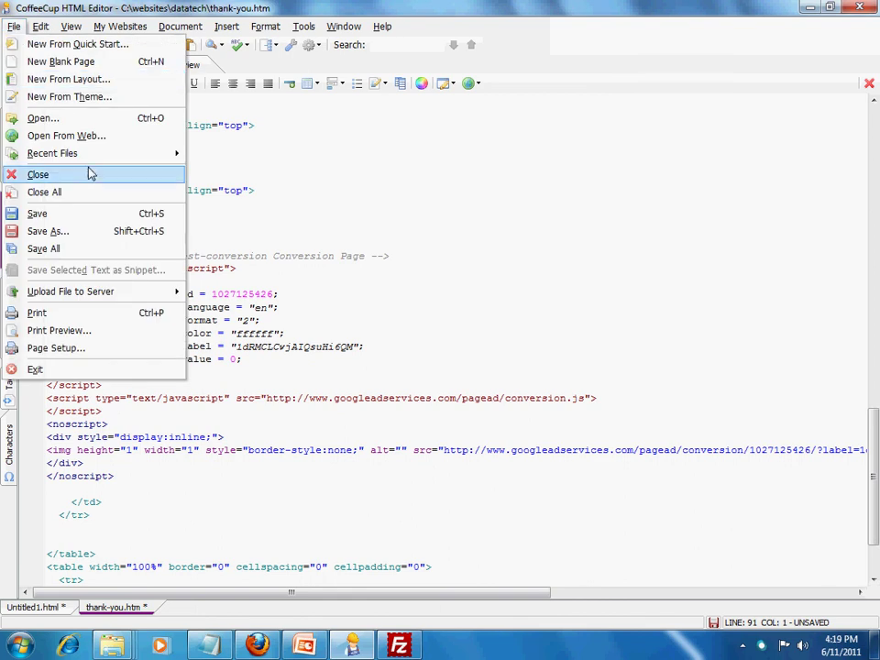
click(406, 195)
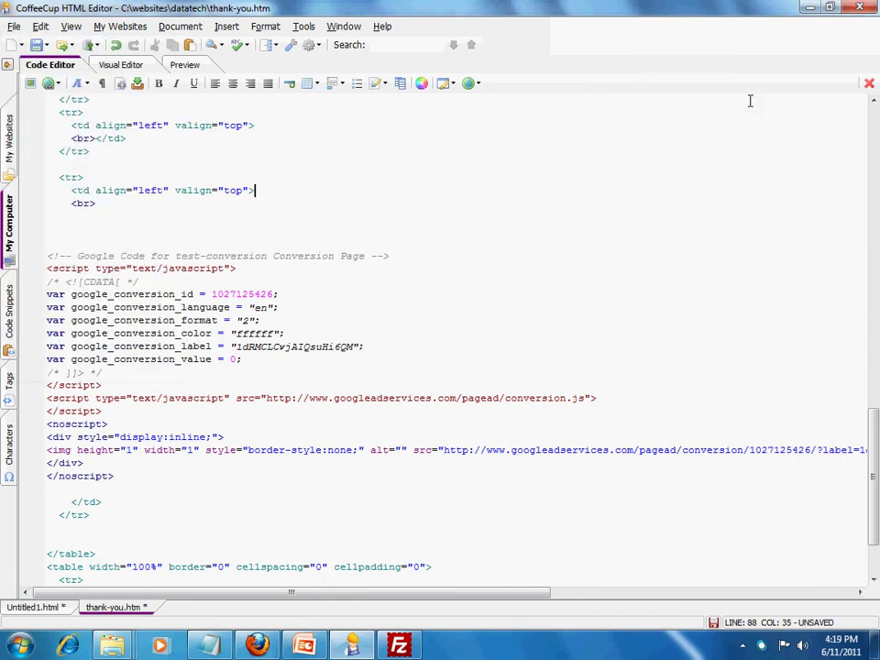
click(869, 86)
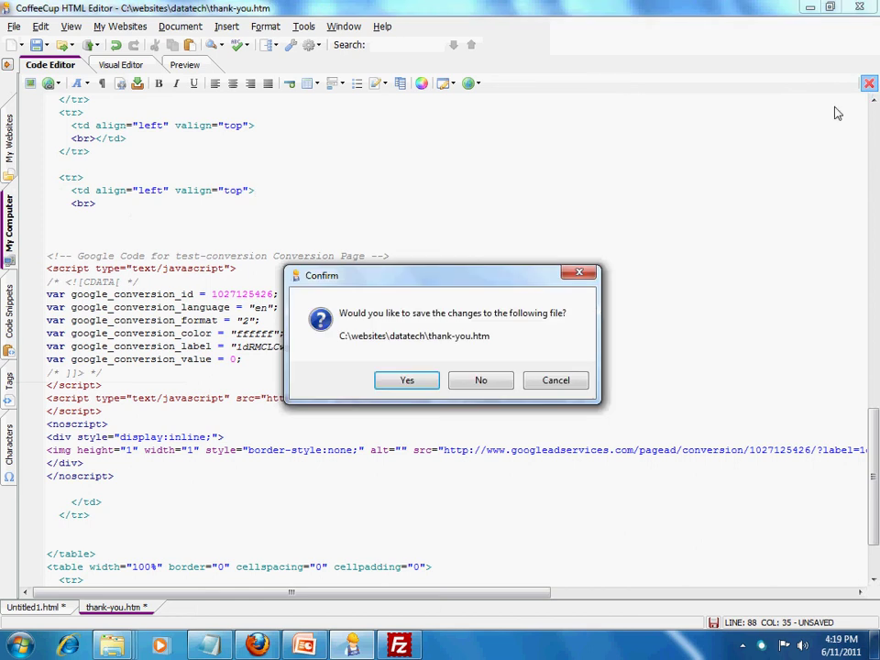
click(474, 383)
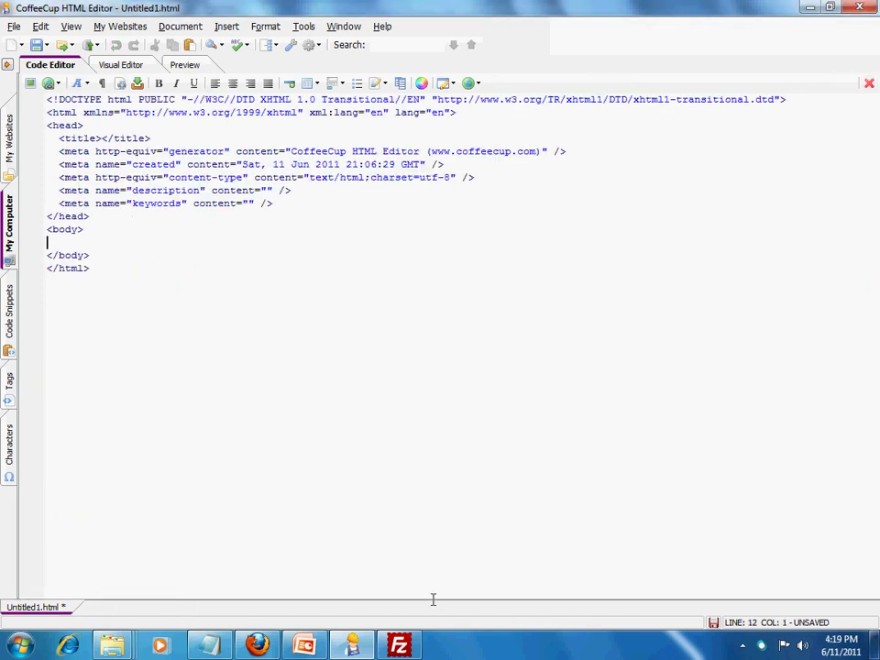
mouse_move(413, 646)
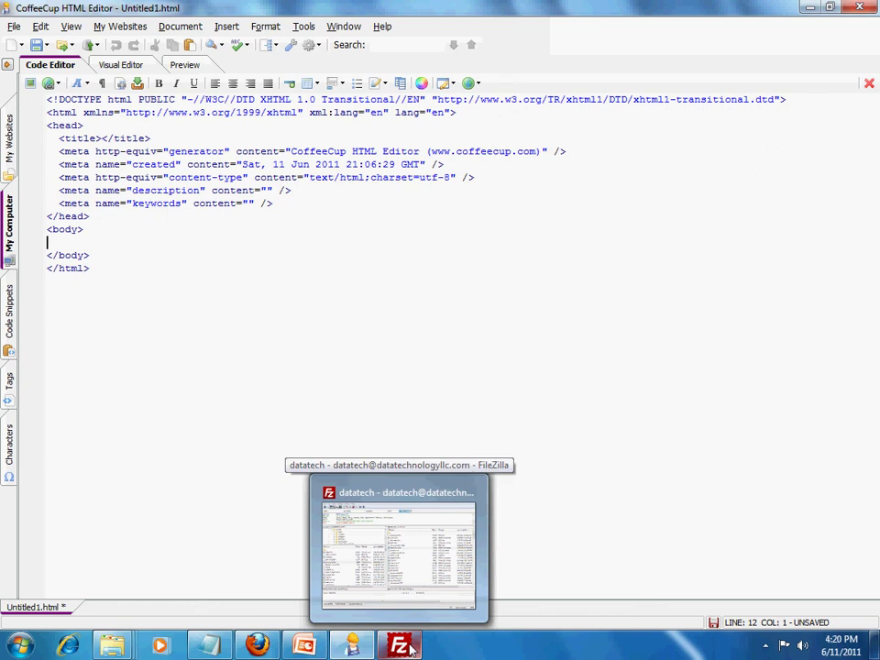
Step: In FileZilla, select and right-click the local thank-you.htm beside the remote /www/www copy
click(411, 646)
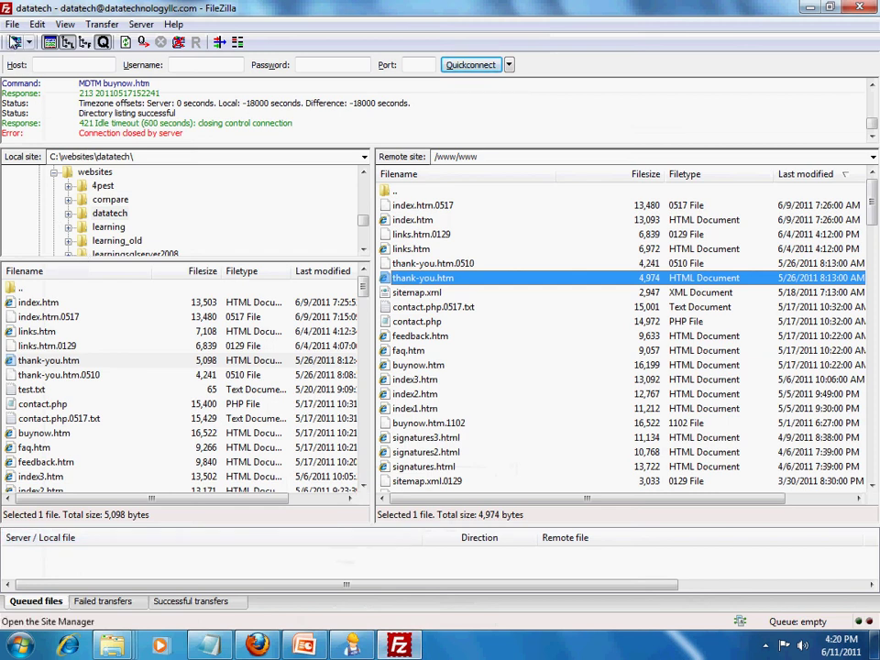
click(41, 360)
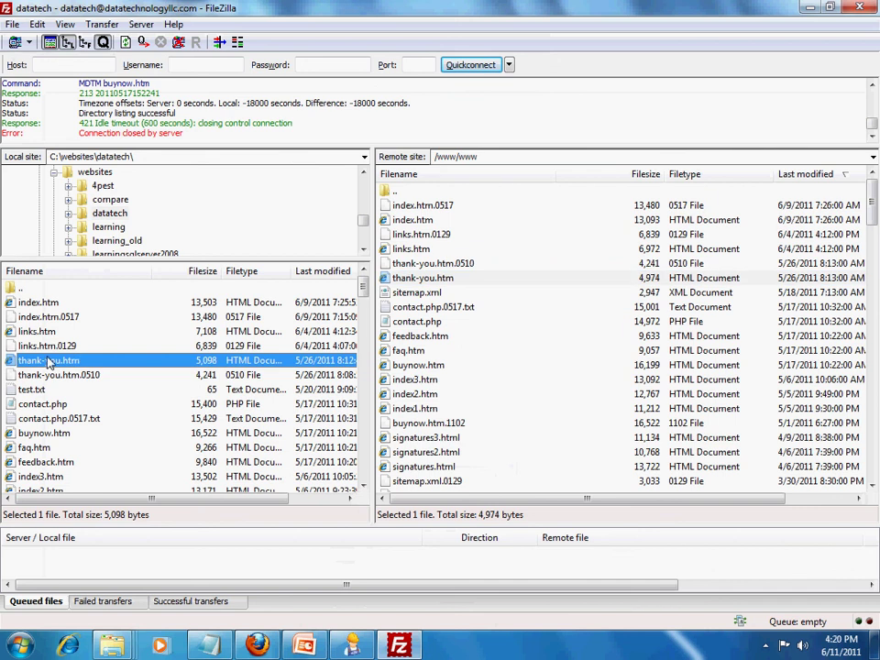
right_click(284, 359)
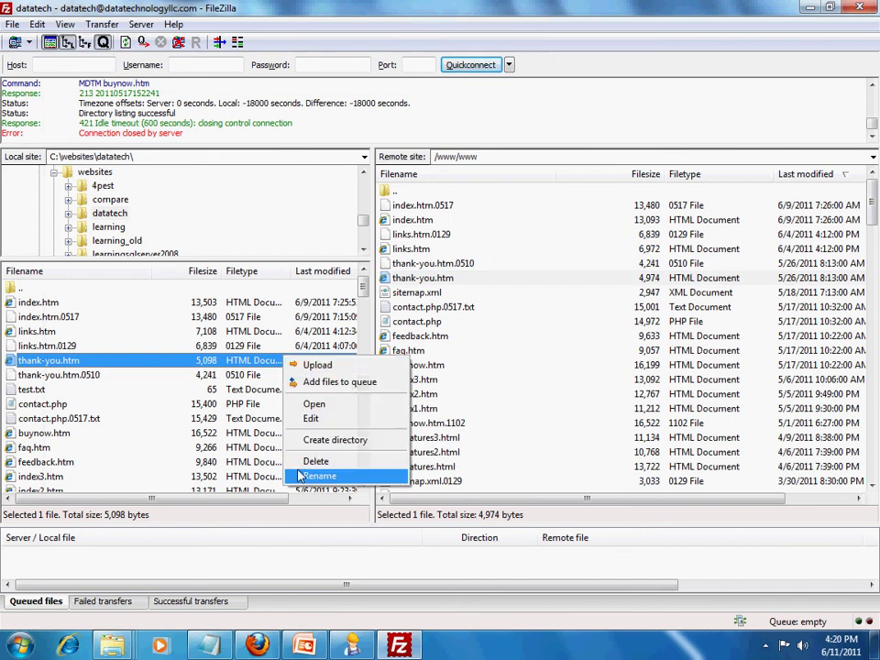
Step: On the test-conversion code page, expand 'Send conversion tracking code to somebody else' and focus its To field
click(258, 646)
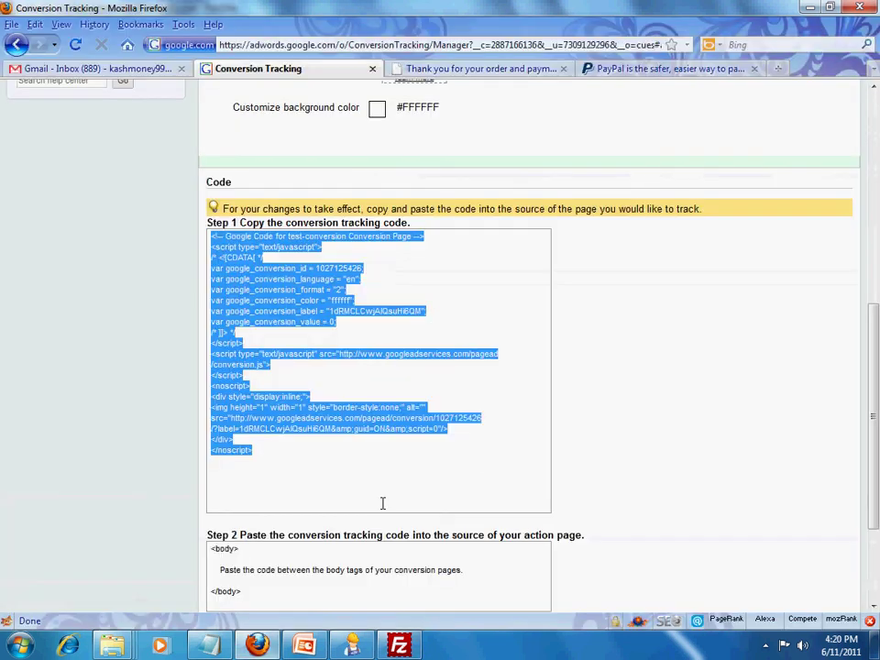
scroll(388, 503, down, 3)
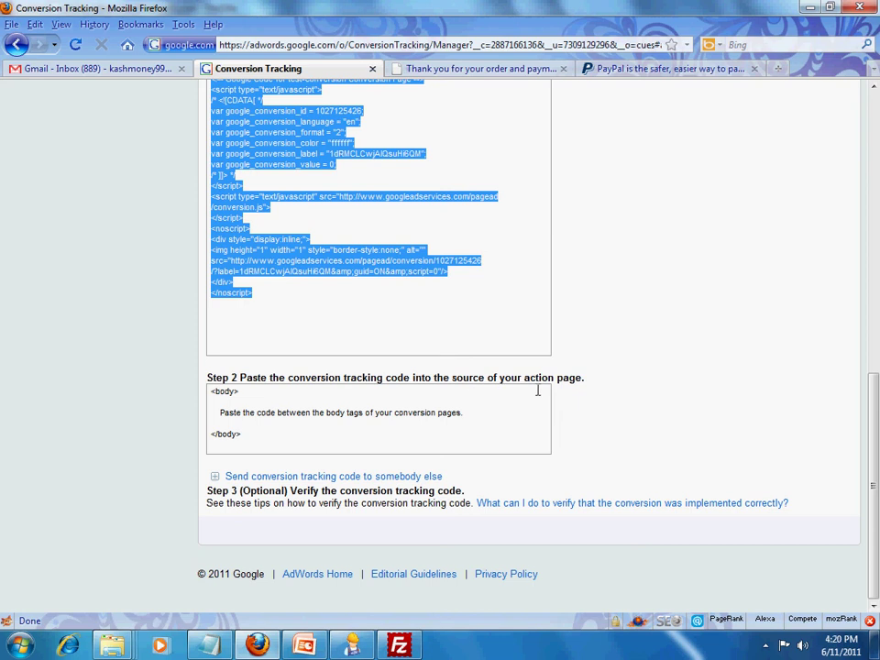
click(241, 436)
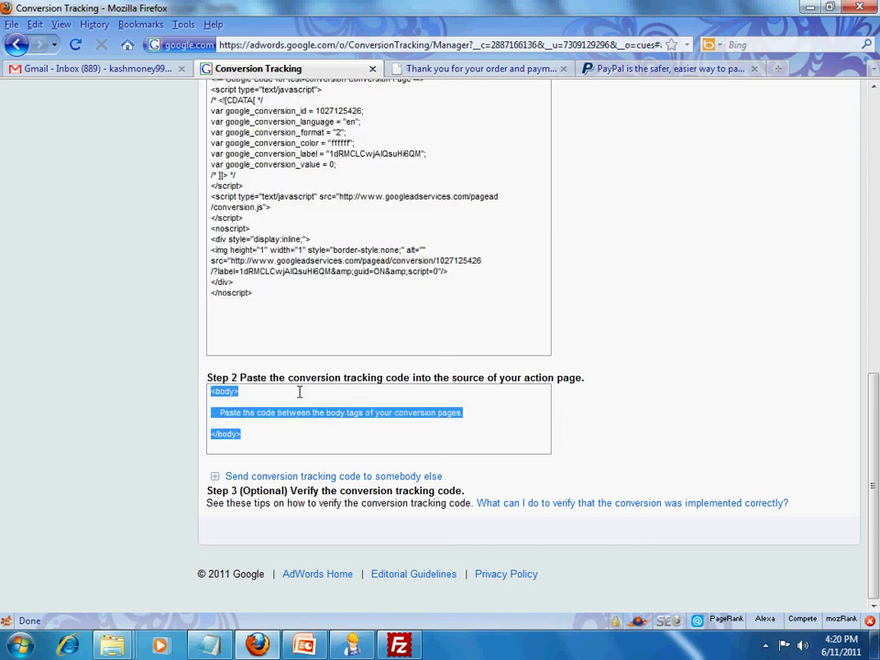
click(216, 479)
scroll(369, 422, down, 5)
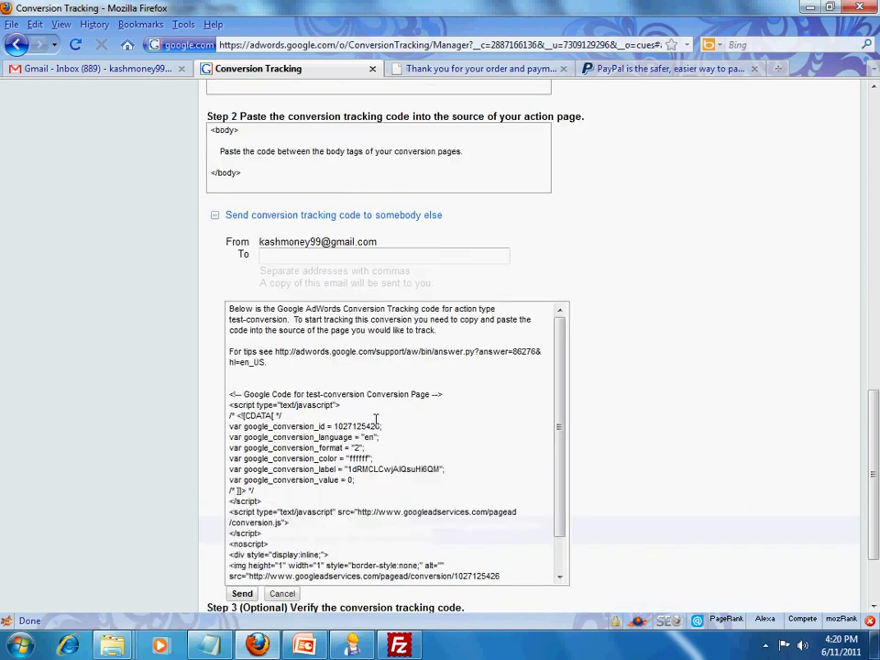
click(311, 259)
scroll(416, 284, down, 3)
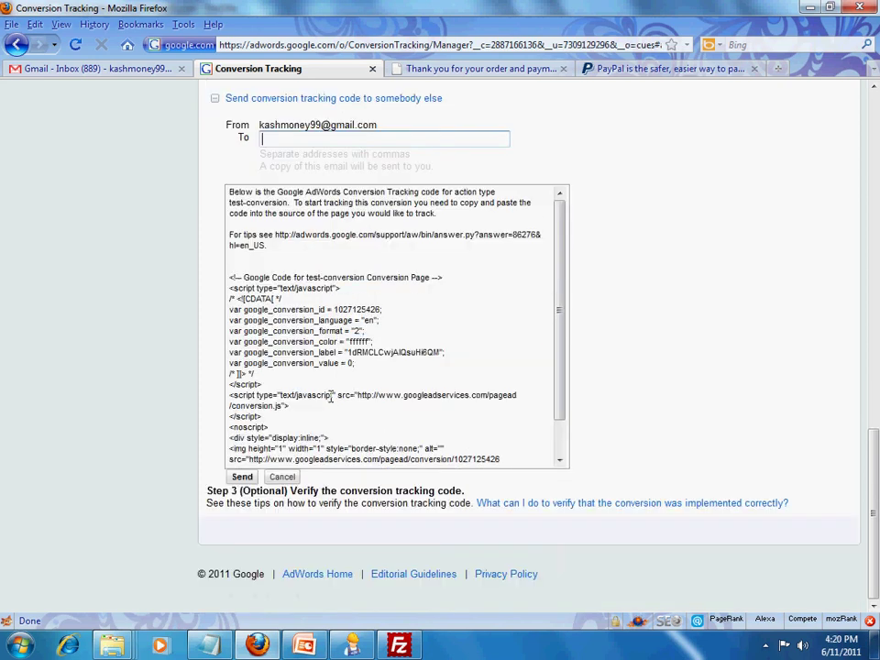
scroll(335, 388, up, 10)
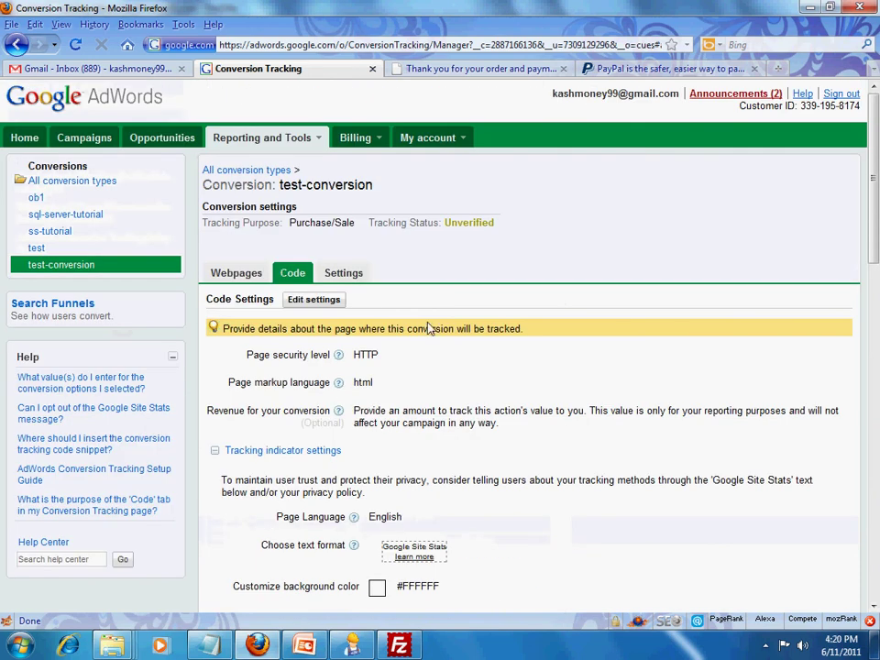
Step: Check the view-through settings, then list all conversion types with their tracking statuses
click(337, 279)
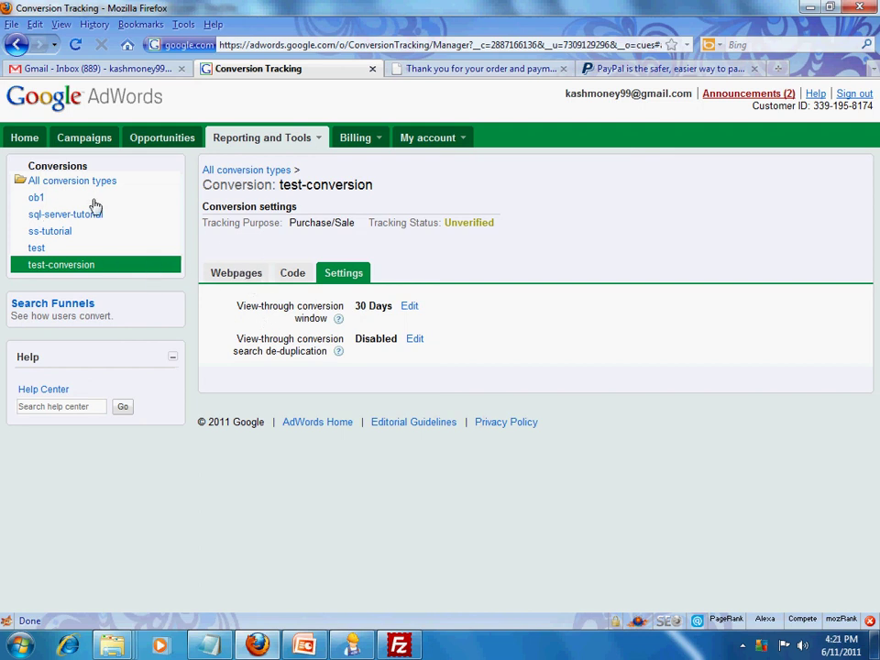
click(57, 183)
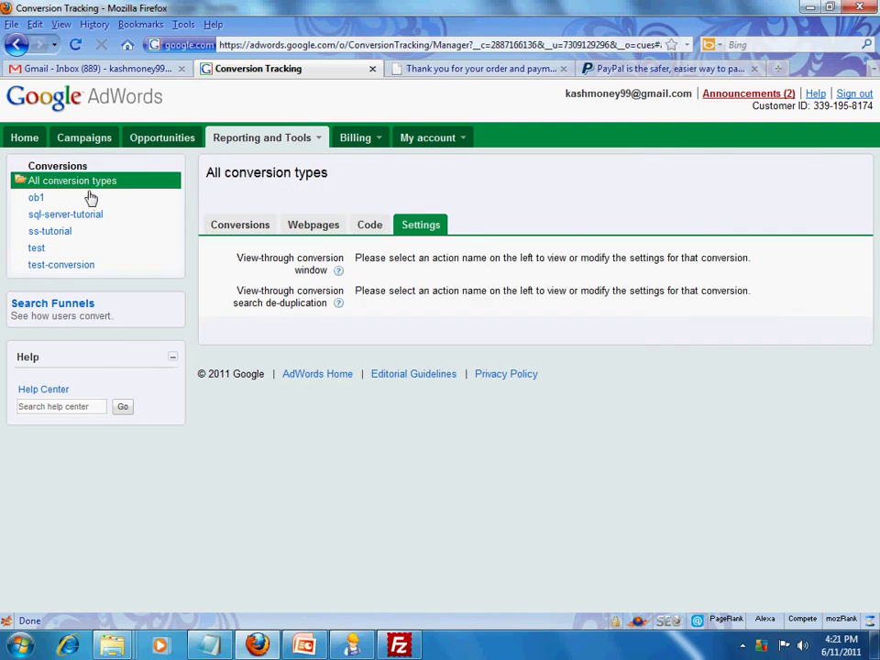
click(229, 232)
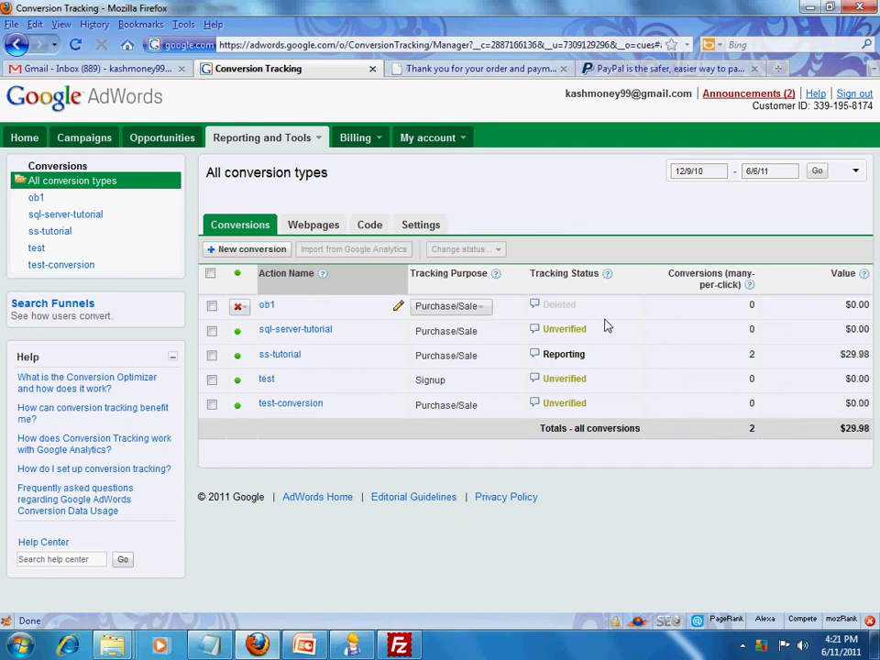
Step: Highlight sql-server-tutorial's Unverified status, tick the ss-tutorial conversion, and return to PowerPoint
drag(588, 334, 543, 336)
mouse_move(538, 337)
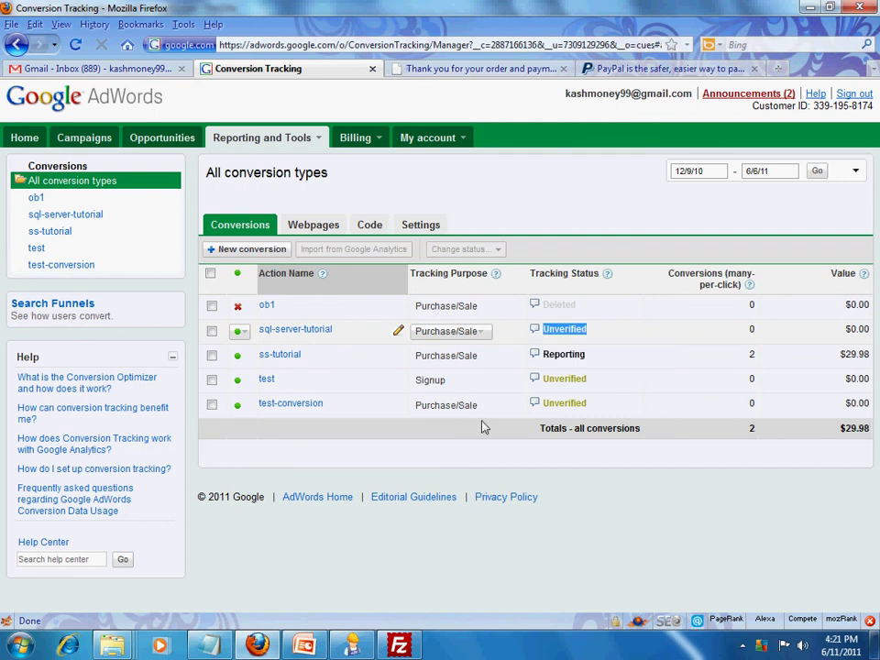
click(212, 357)
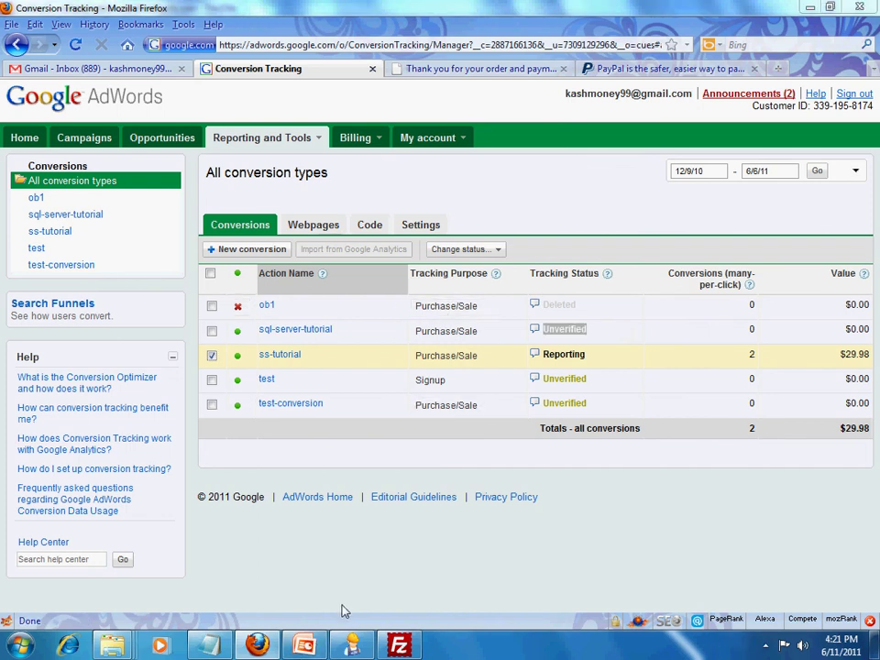
click(308, 648)
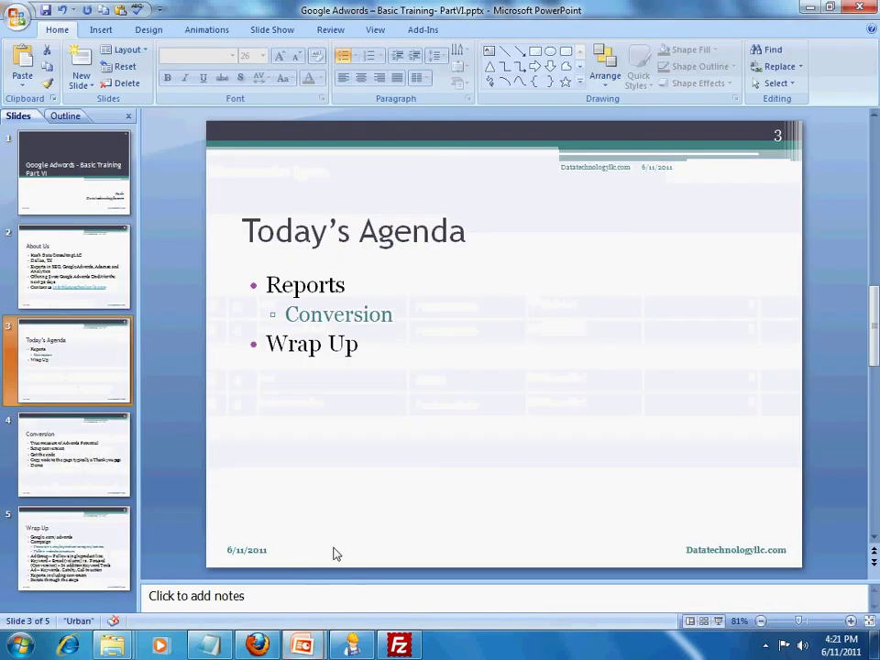
Step: Advance to slide 4 'Conversion' and slide 5 'Wrap Up', then switch back to Firefox
click(114, 475)
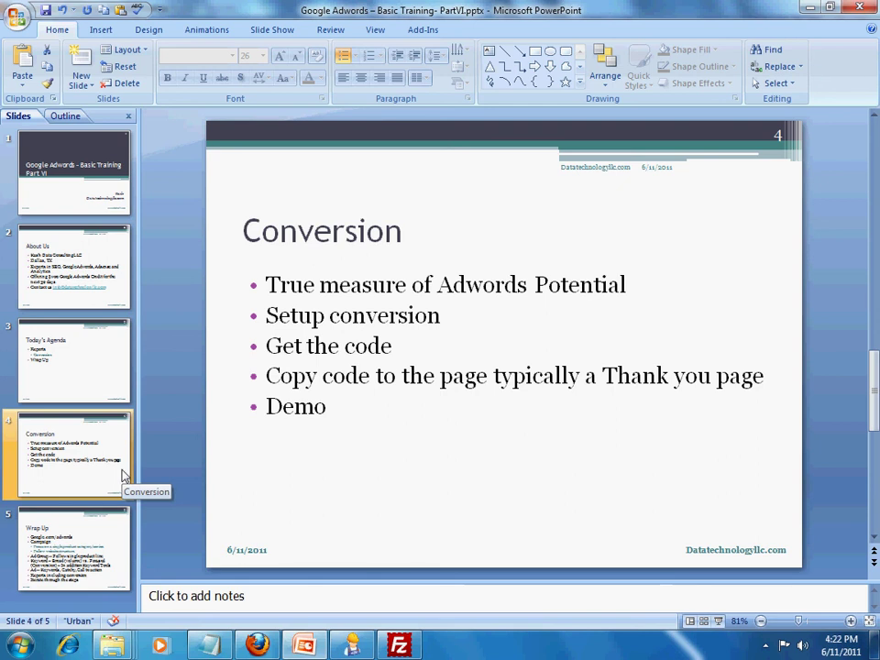
click(125, 517)
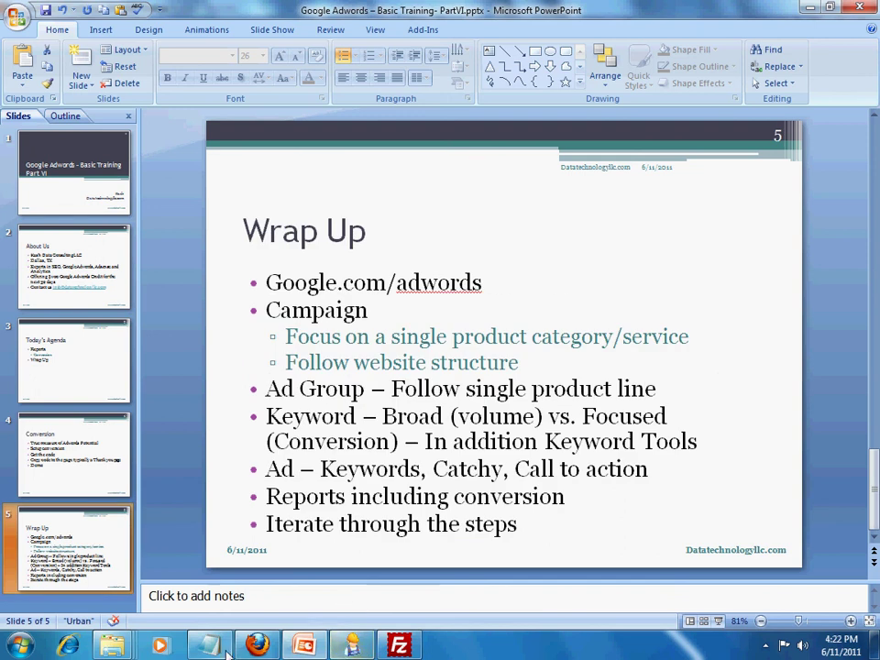
click(257, 645)
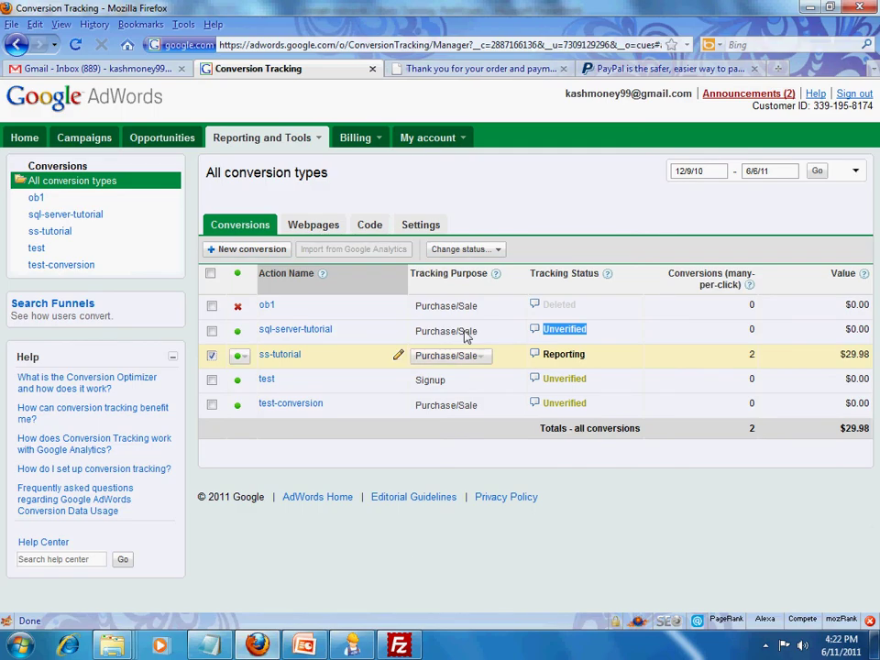
Step: View the Thank you page's source, highlight the Google ss-tutorial conversion code comment, and close the source window
click(464, 70)
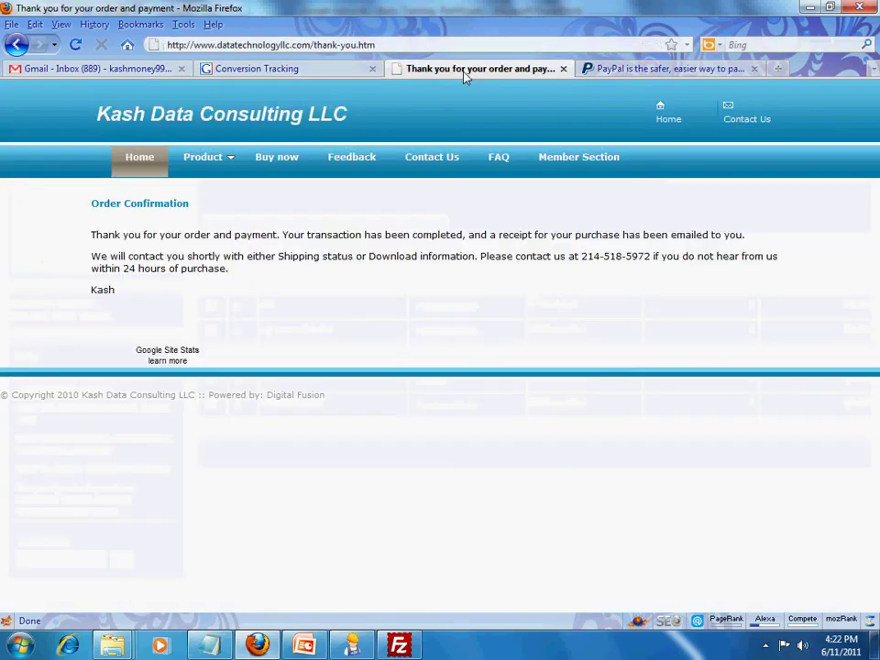
key(alt+v)
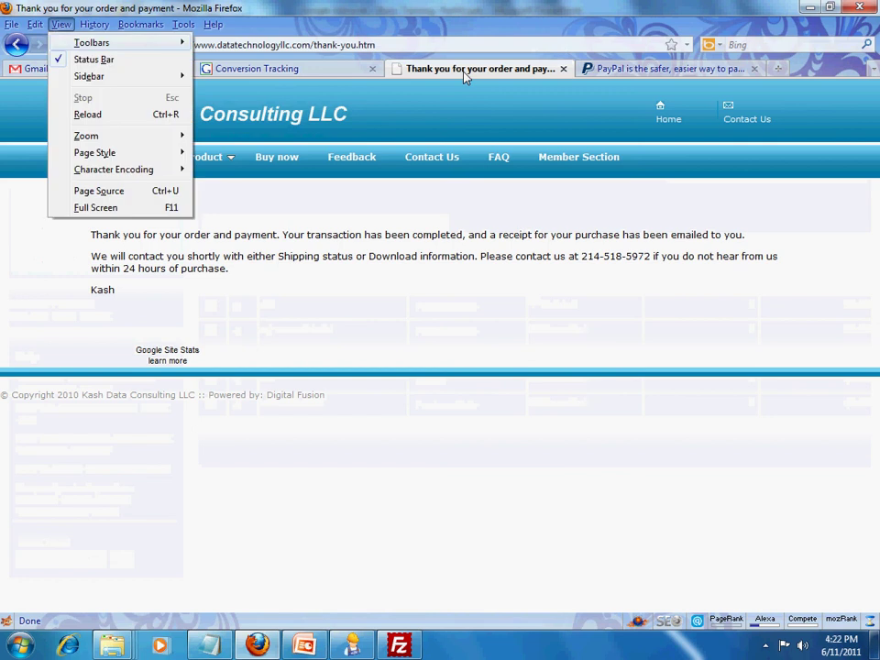
key(Up)
key(Up)
key(Up)
key(Down)
key(Return)
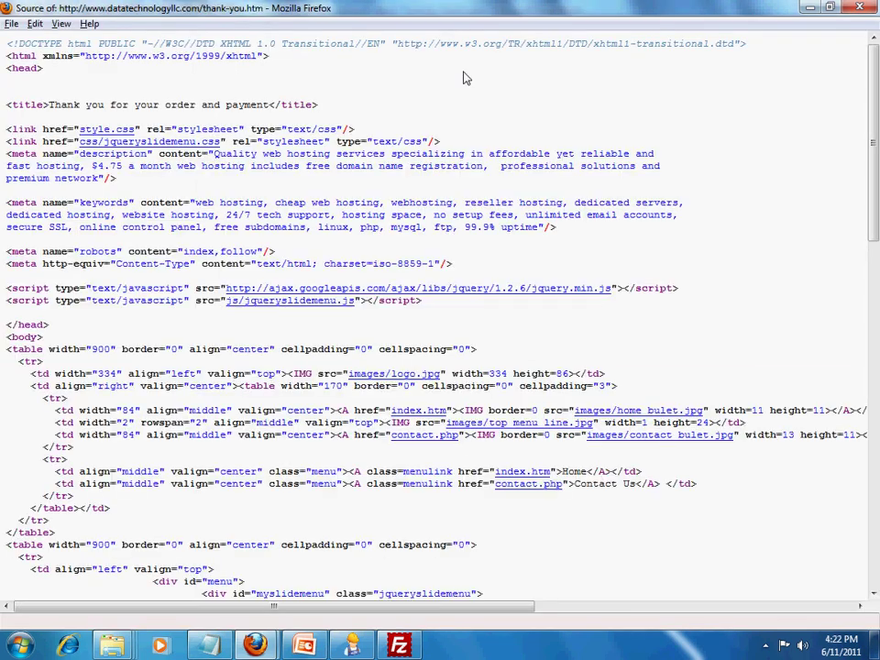
click(467, 193)
key(Page_Down)
key(Page_Down)
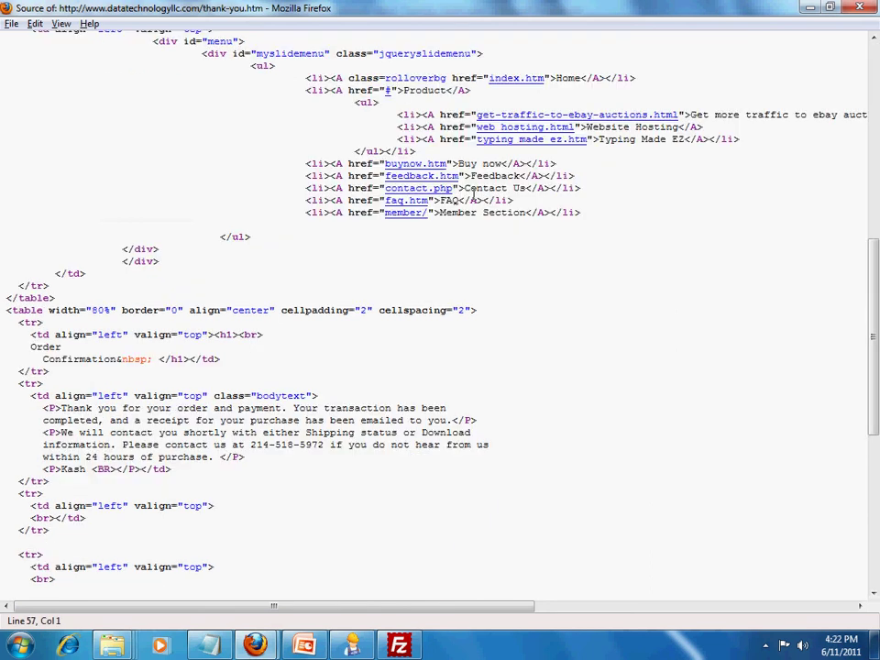
key(Up)
key(Up)
key(Up)
key(Up)
key(Up)
key(Up)
key(Up)
key(Up)
key(Up)
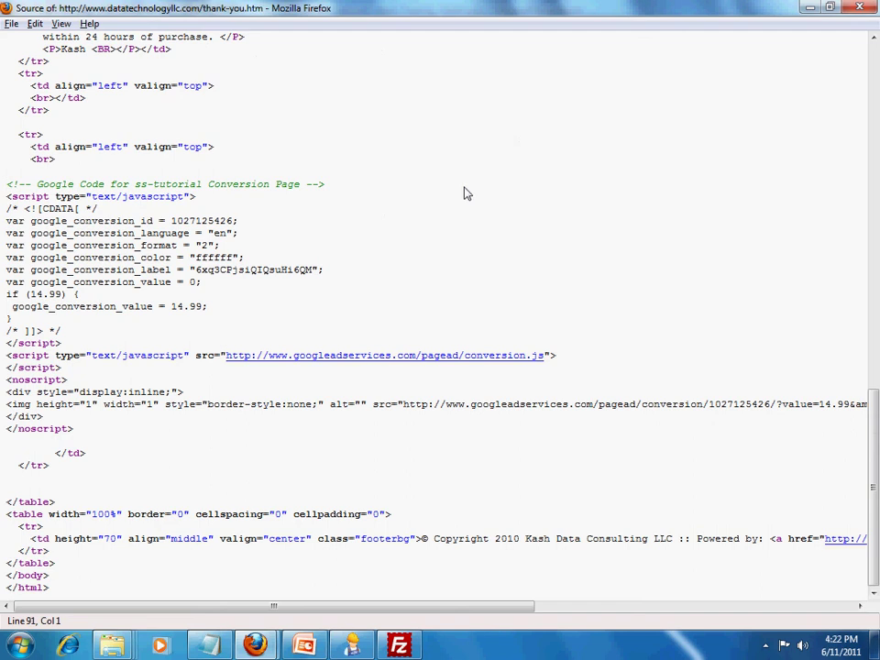
key(shift+End)
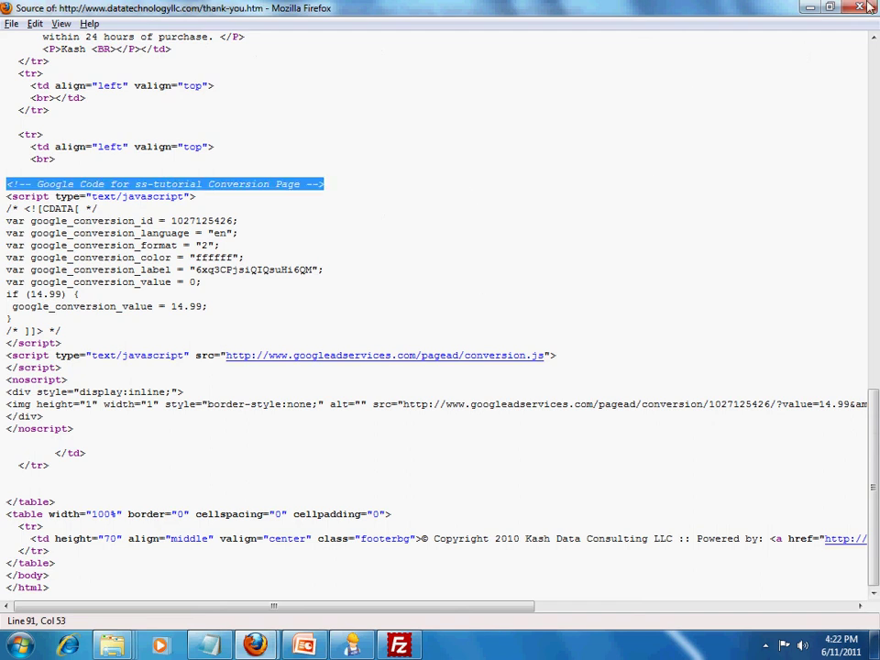
click(859, 8)
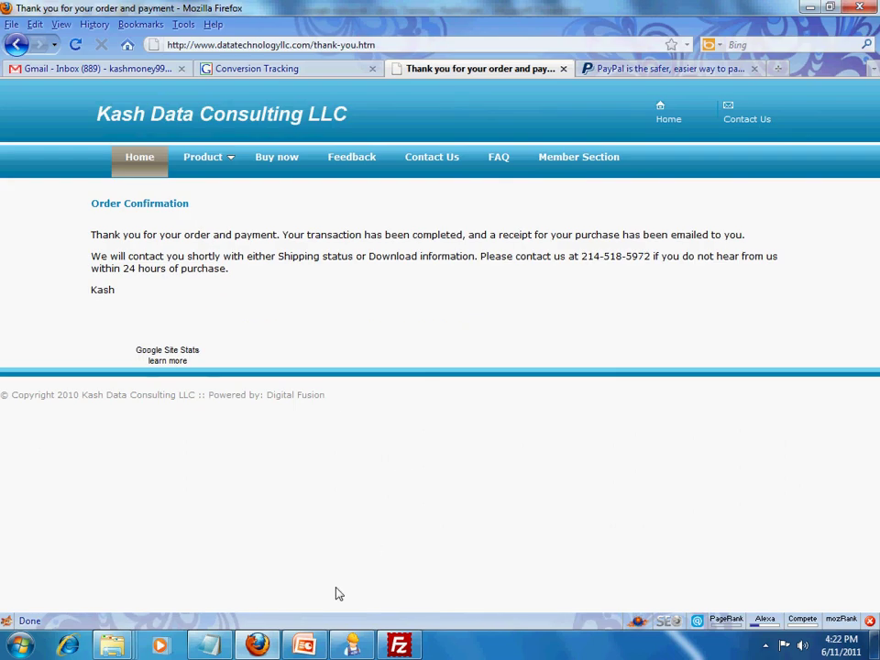
Step: Switch back to PowerPoint to show slide 5, 'Wrap Up'
click(295, 644)
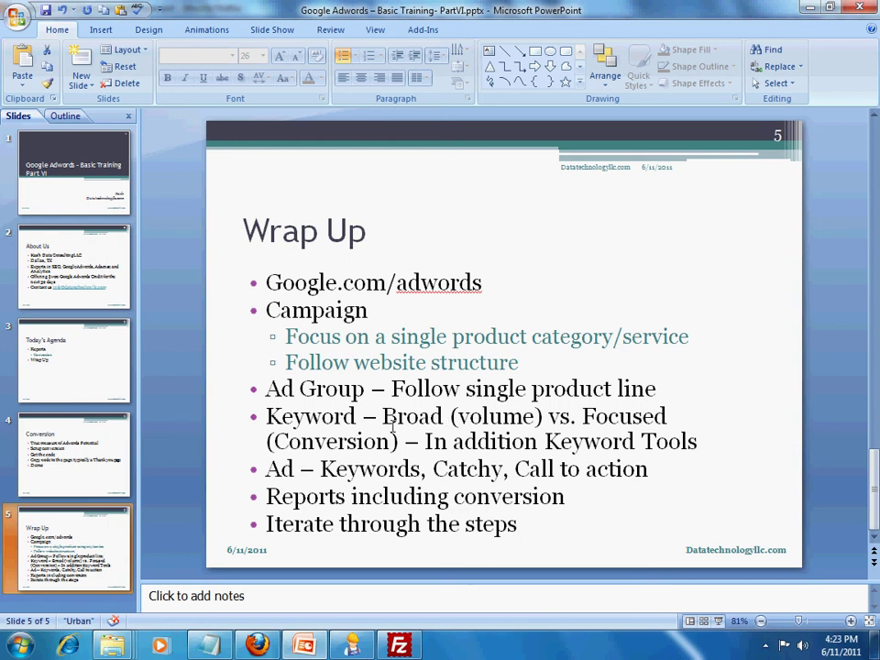
click(366, 389)
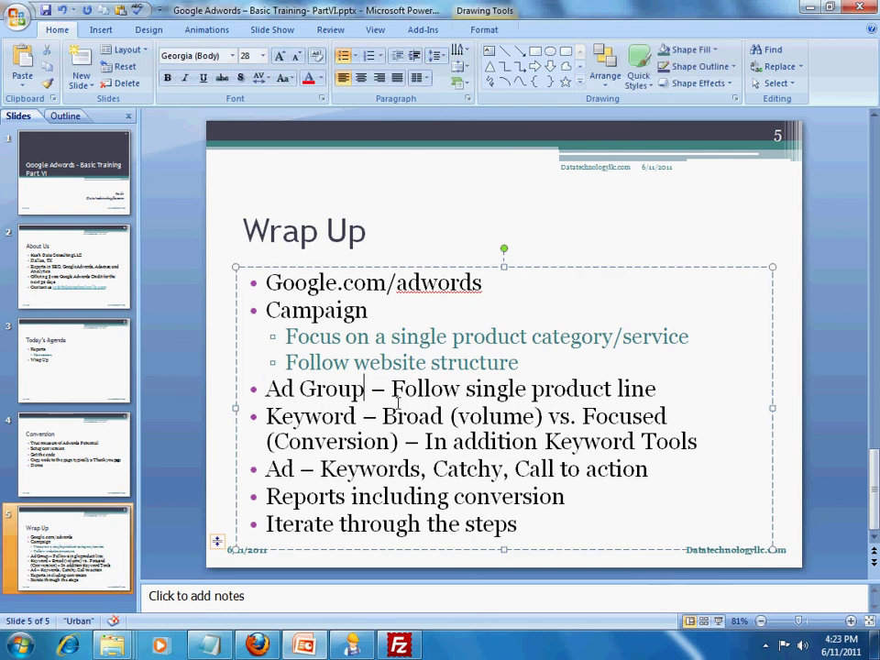
key(shift+Home)
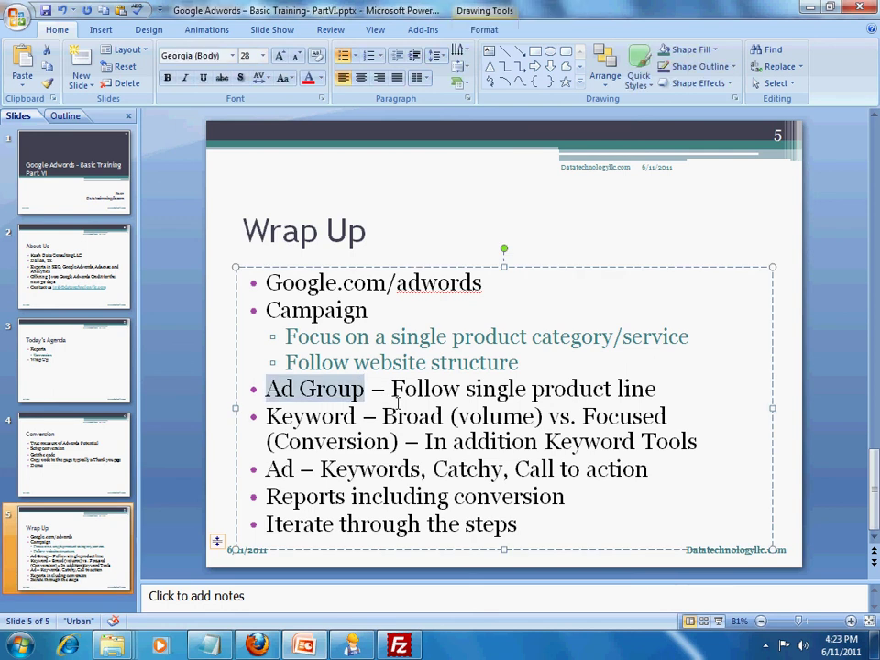
key(Down)
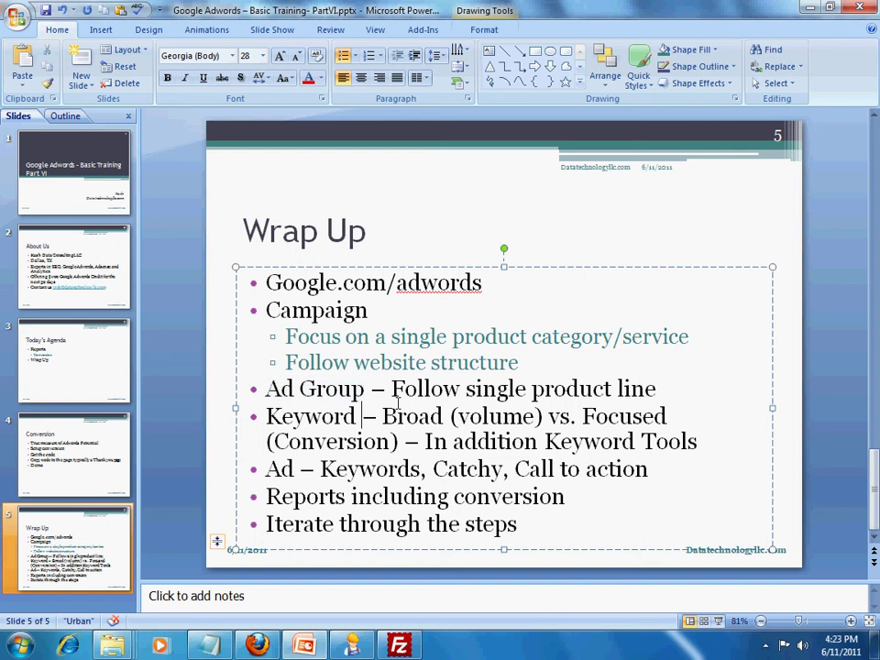
key(shift+Home)
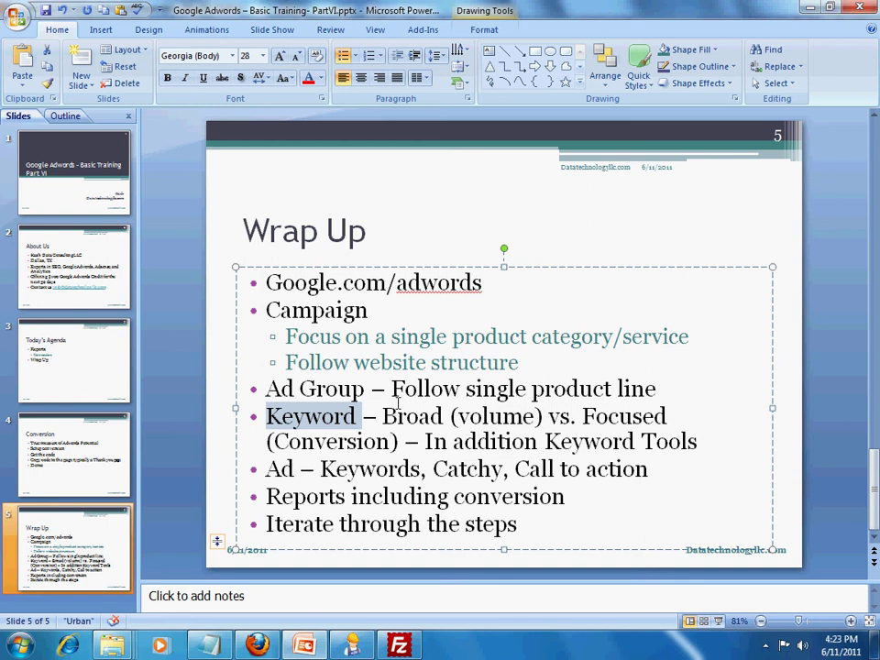
key(Right)
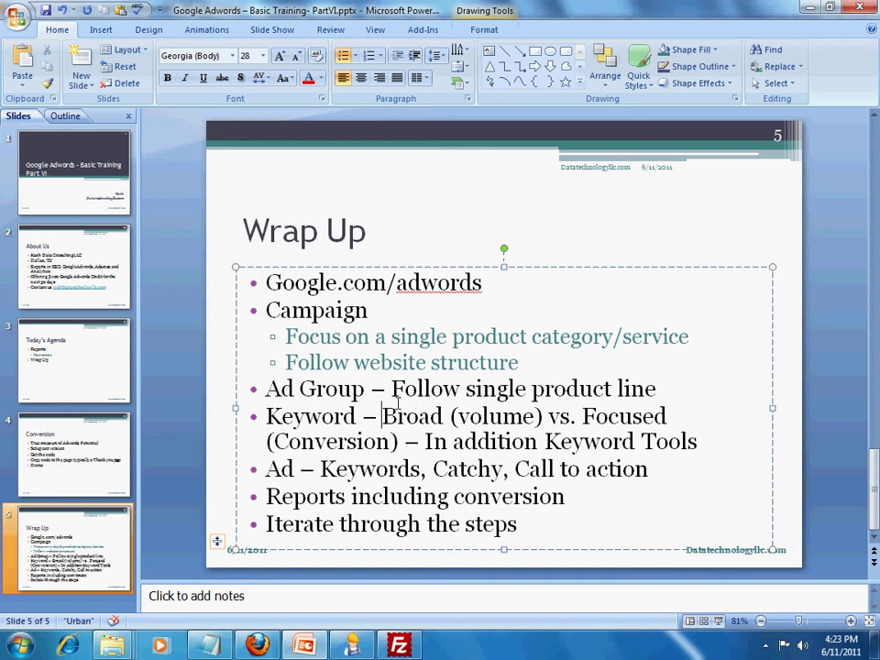
key(shift+Right)
key(shift+Right)
key(shift+Right)
key(shift+Right)
key(shift+Right)
key(shift+Right)
key(shift+Right)
key(shift+Right)
key(shift+Right)
key(shift+Right)
key(shift+Right)
key(shift+Right)
key(shift+Right)
key(shift+Right)
key(Right)
key(Right)
key(Right)
key(Right)
key(Right)
key(shift+Right)
key(shift+Right)
key(shift+Right)
key(shift+Right)
key(shift+Right)
key(shift+Right)
key(shift+Right)
key(shift+Right)
key(shift+Right)
key(shift+Right)
key(shift+Right)
key(shift+Right)
key(shift+Right)
key(shift+Right)
key(shift+Right)
key(shift+Right)
key(shift+Right)
key(shift+Right)
key(shift+Right)
key(shift+Right)
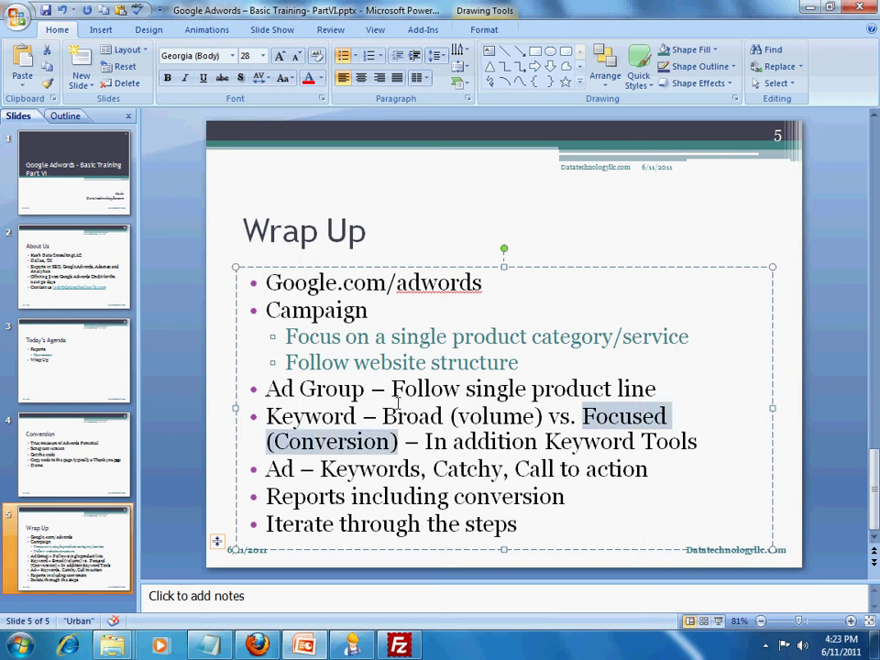
key(Right)
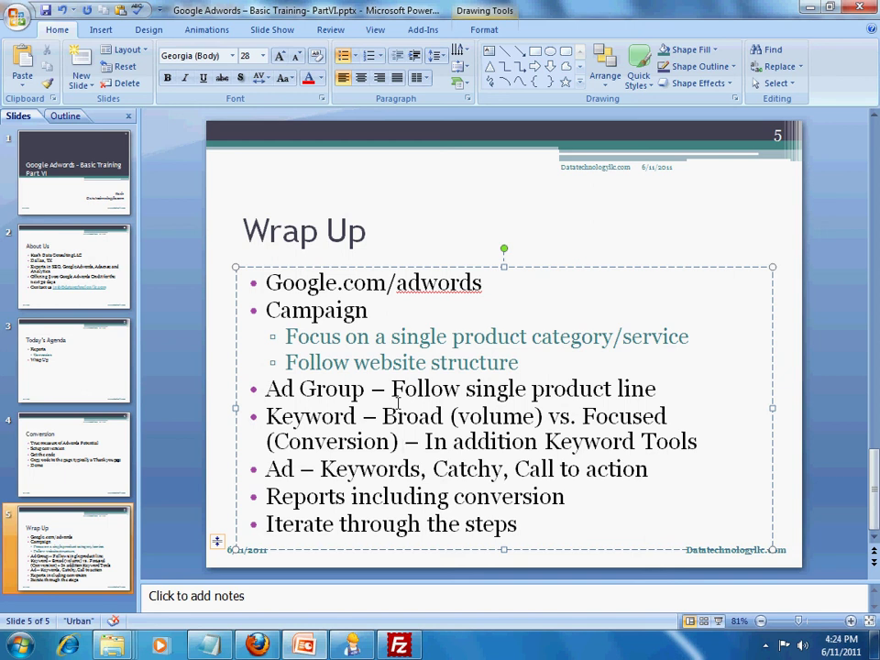
key(Down)
key(Home)
key(shift+Right)
key(shift+Right)
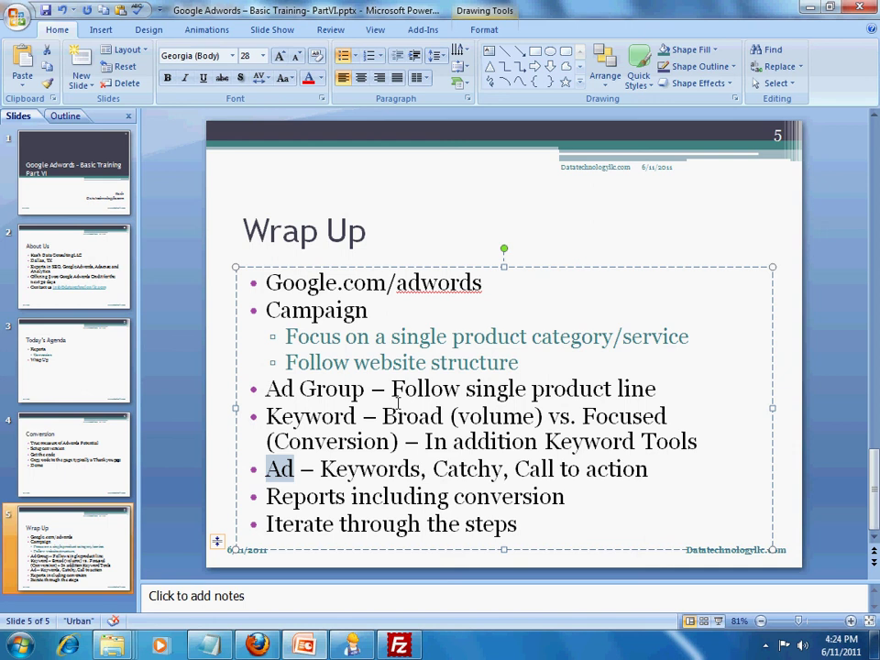
key(Down)
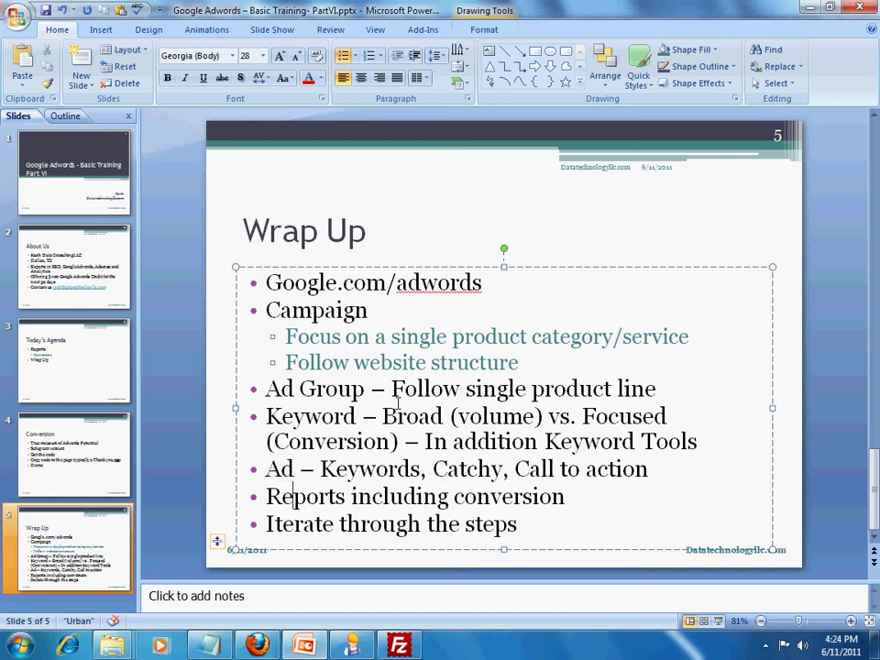
key(shift+Down)
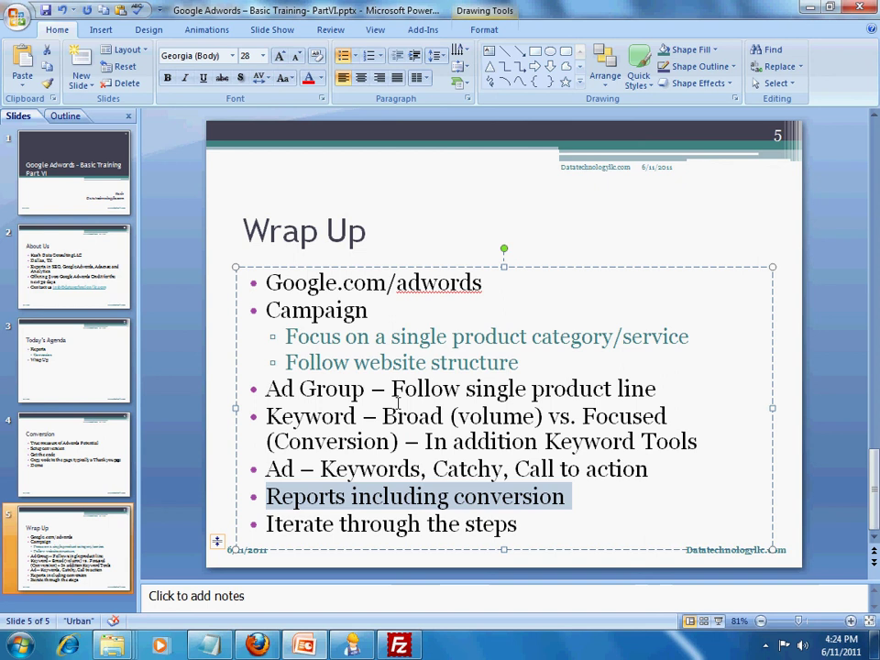
key(Down)
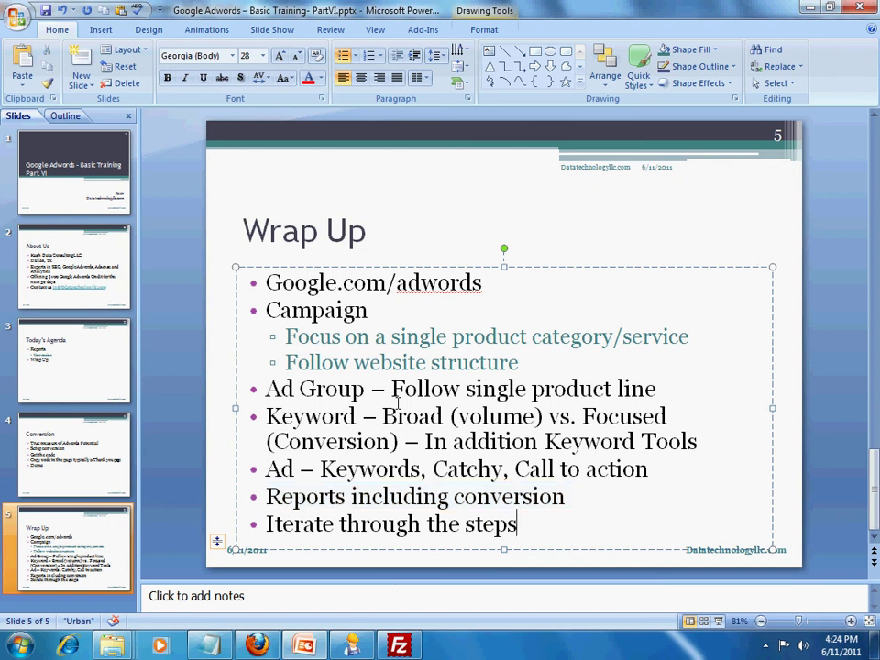
key(shift+Home)
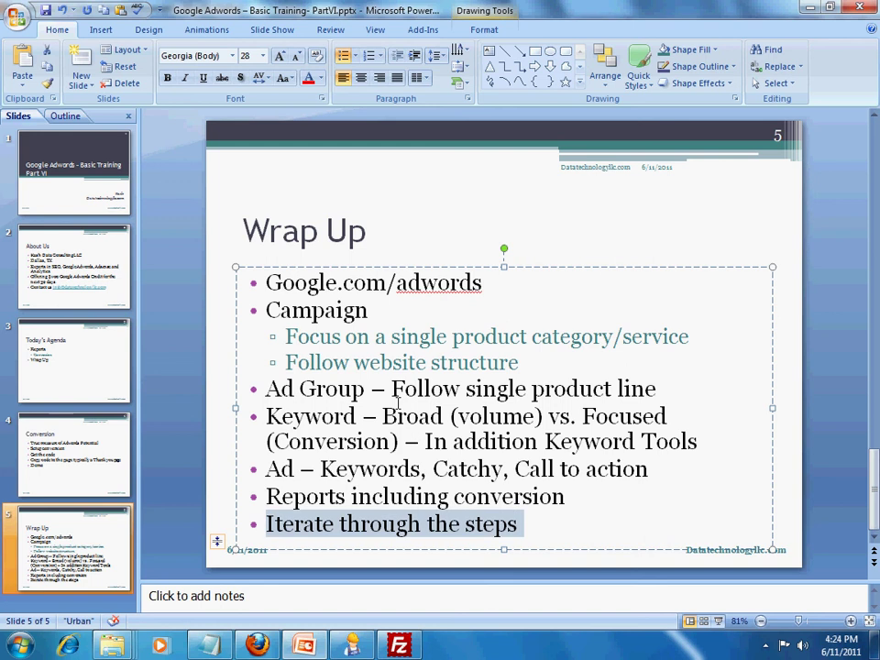